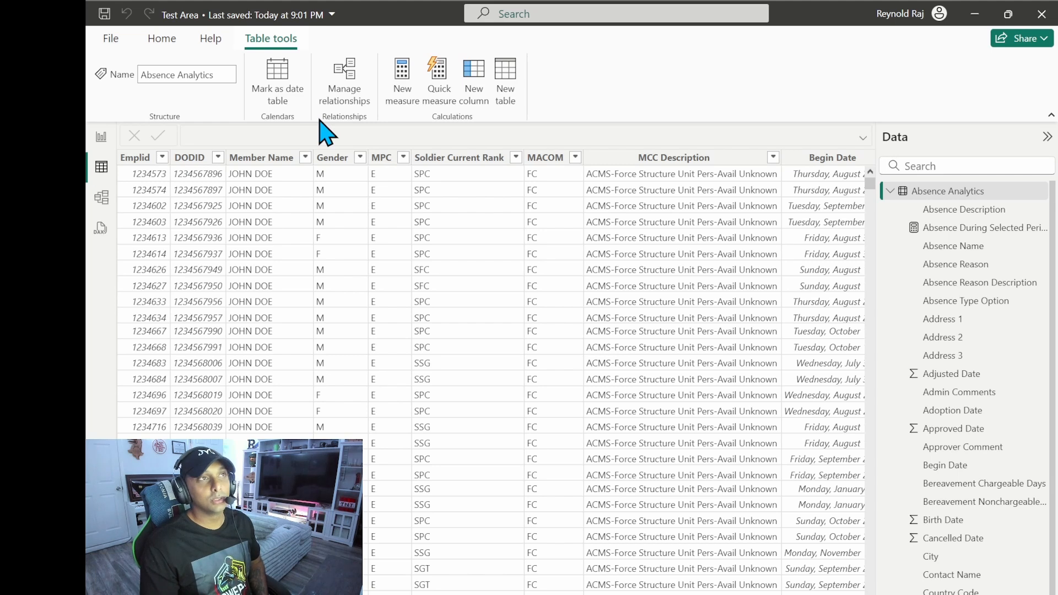
Add a calculated column named Name and Rank to Absence Analytics, starting its formula with the Soldier Current Rank field
{"action": "left_click", "coordinate": [484, 105]}
{"action": "type", "text": "Name "}
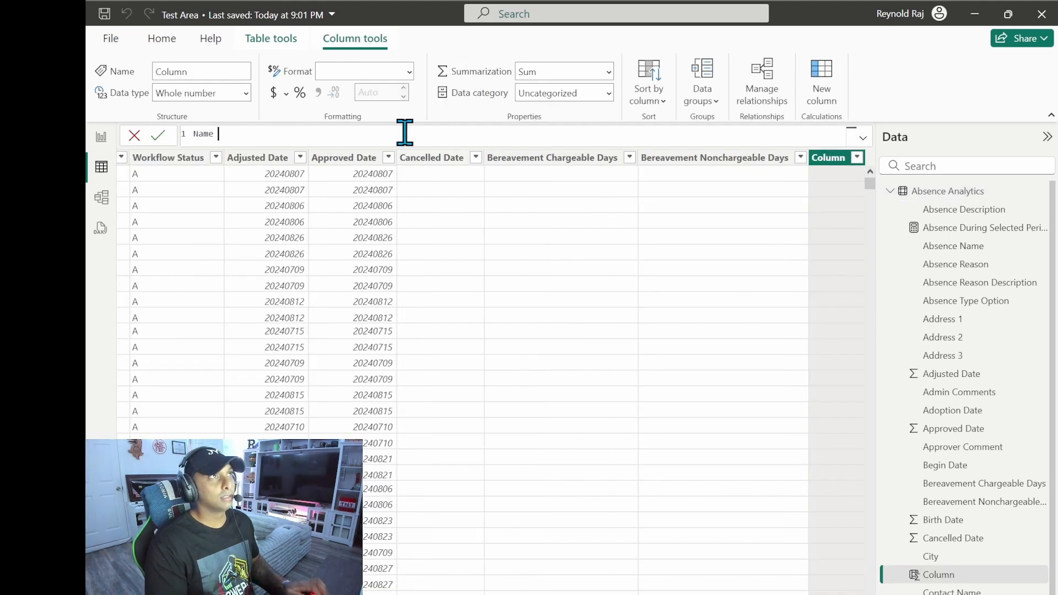
{"action": "type", "text": "and Rank = "}
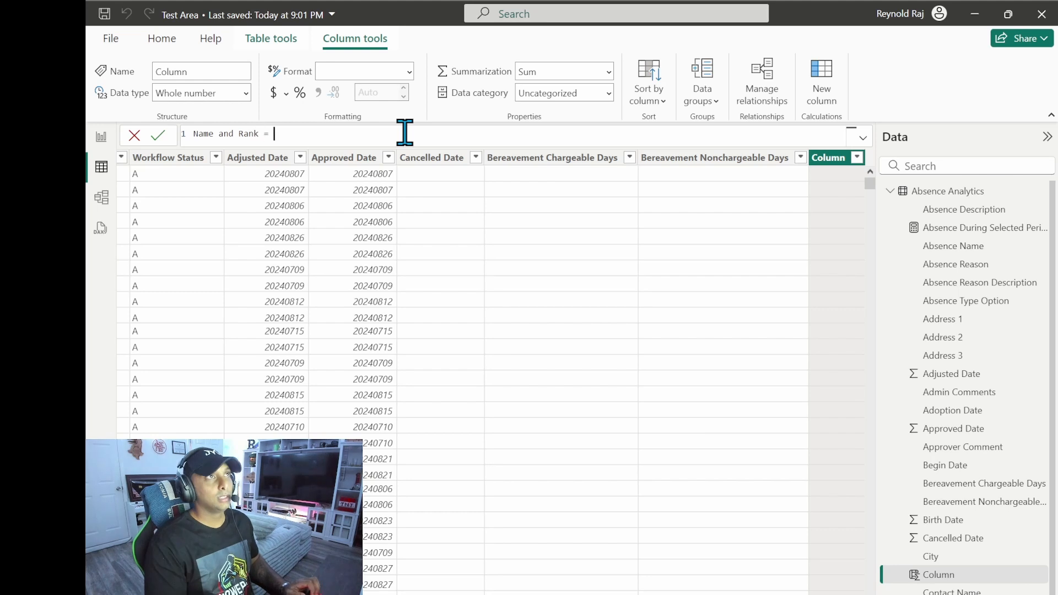
{"action": "type", "text": "raa"}
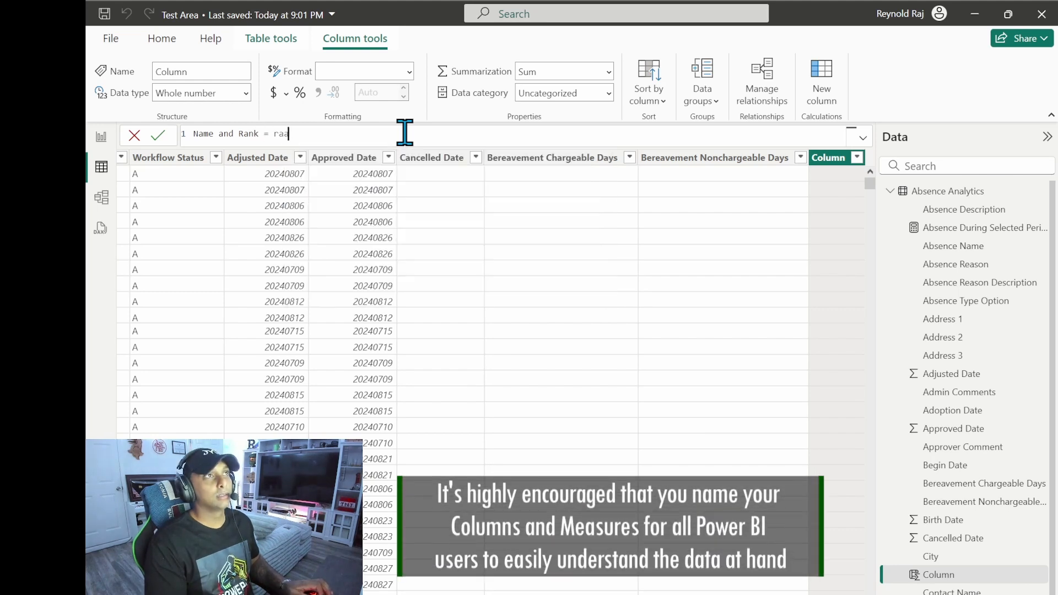
{"action": "key", "text": "BackSpace"}
{"action": "type", "text": "nk"}
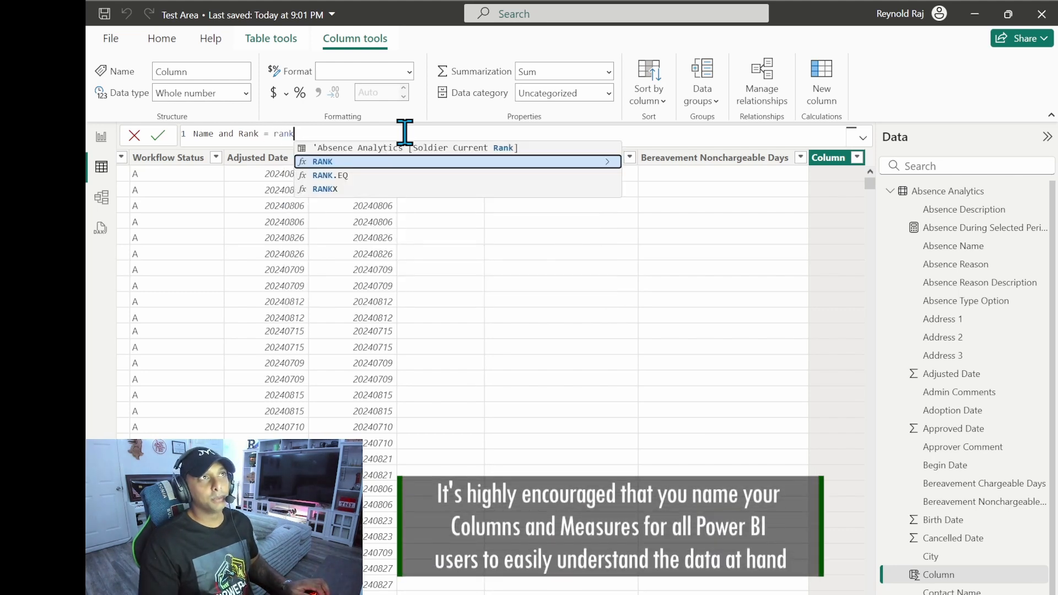
{"action": "key", "text": "Up"}
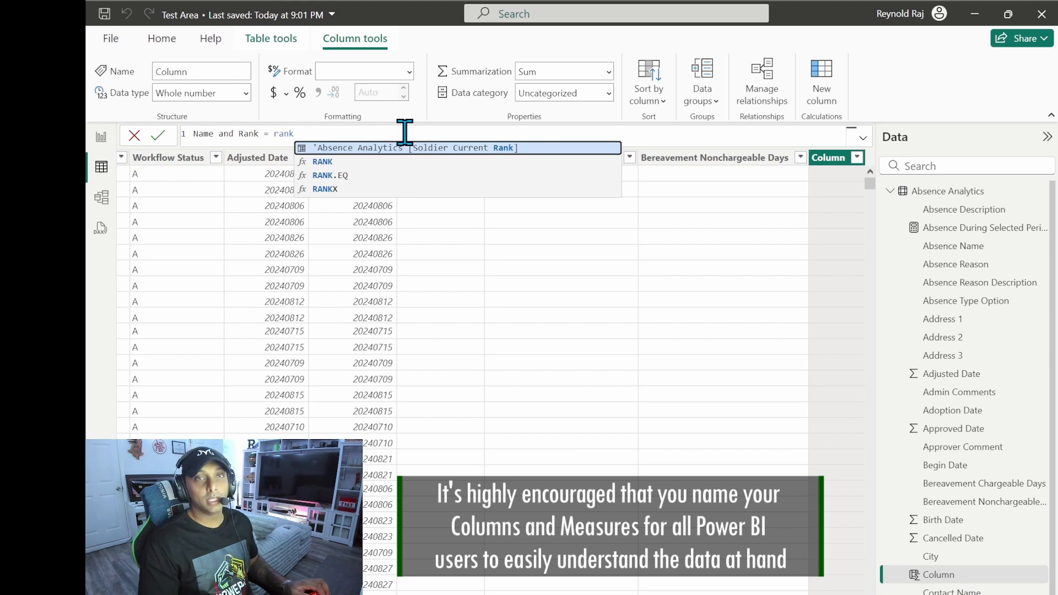
{"action": "key", "text": "Tab"}
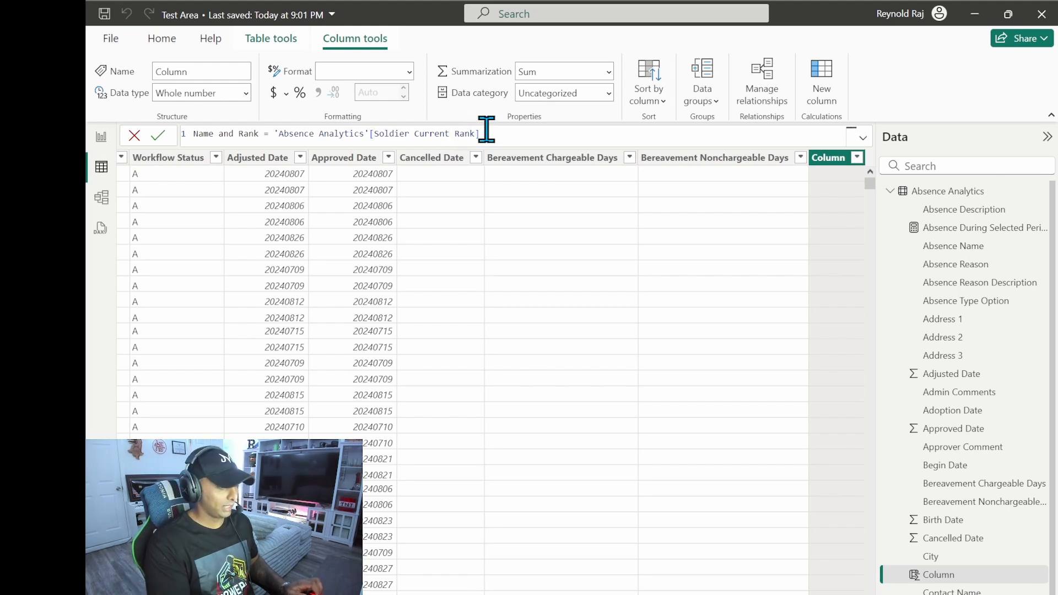
Complete the formula by joining a space and Member Name with &, move the expression to an indented second line, and commit it
{"action": "type", "text": "\""}
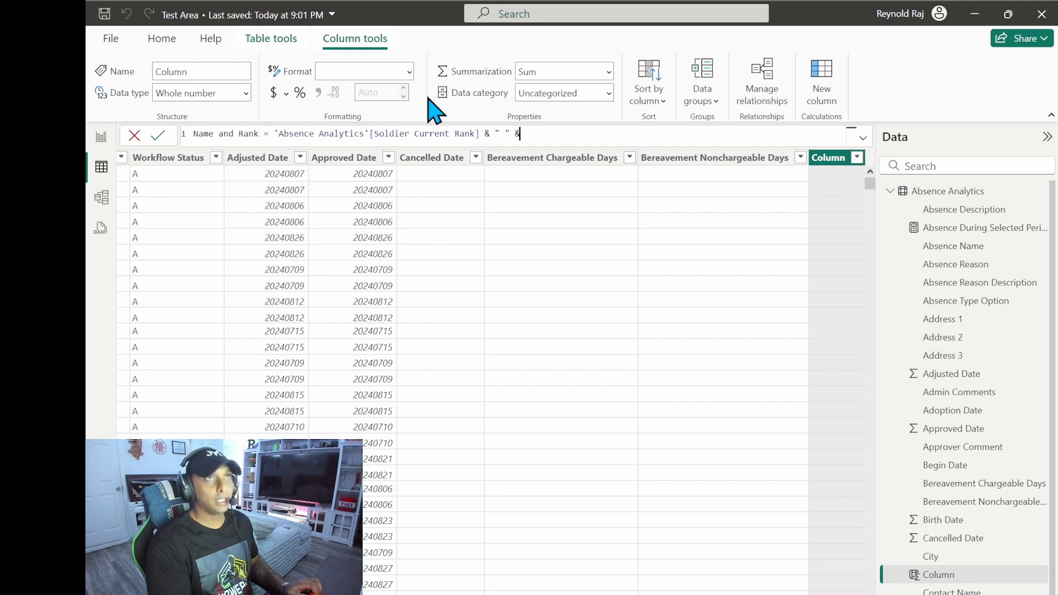
{"action": "type", "text": " \" & name"}
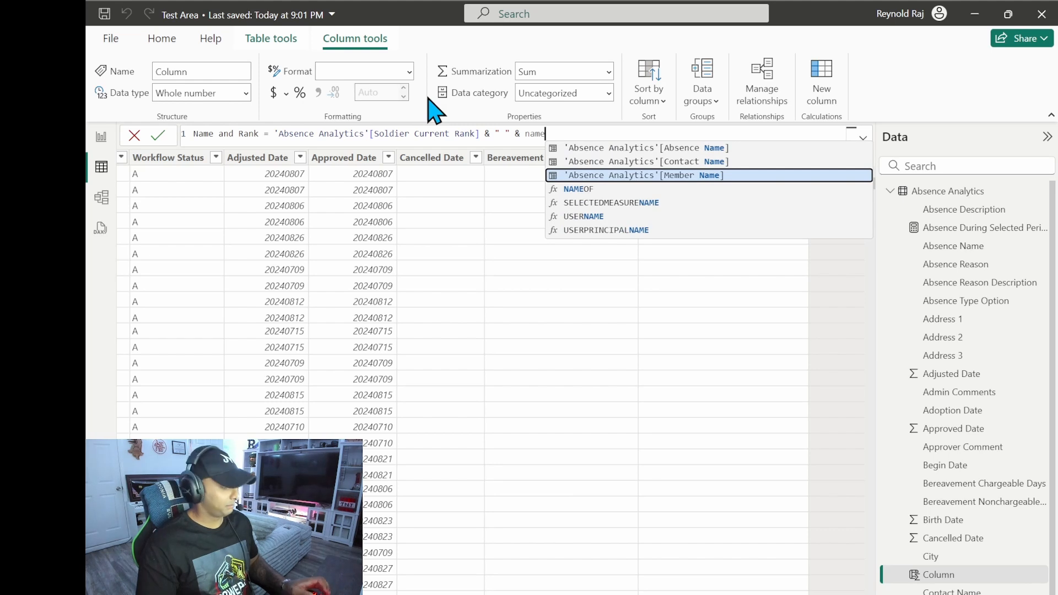
{"action": "key", "text": "Tab"}
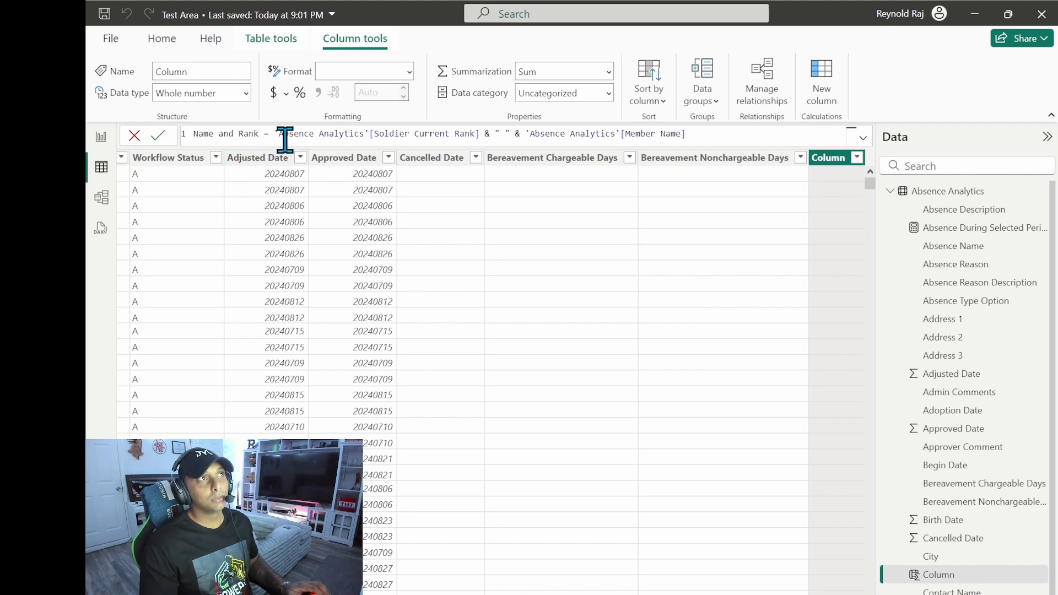
{"action": "key", "text": "shift+Return"}
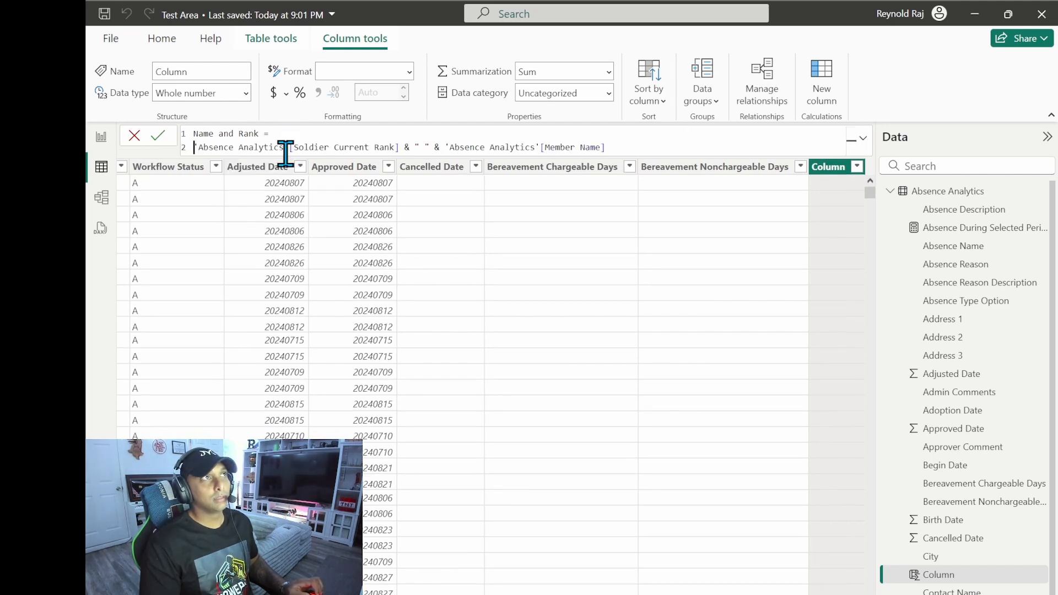
{"action": "key", "text": "Tab"}
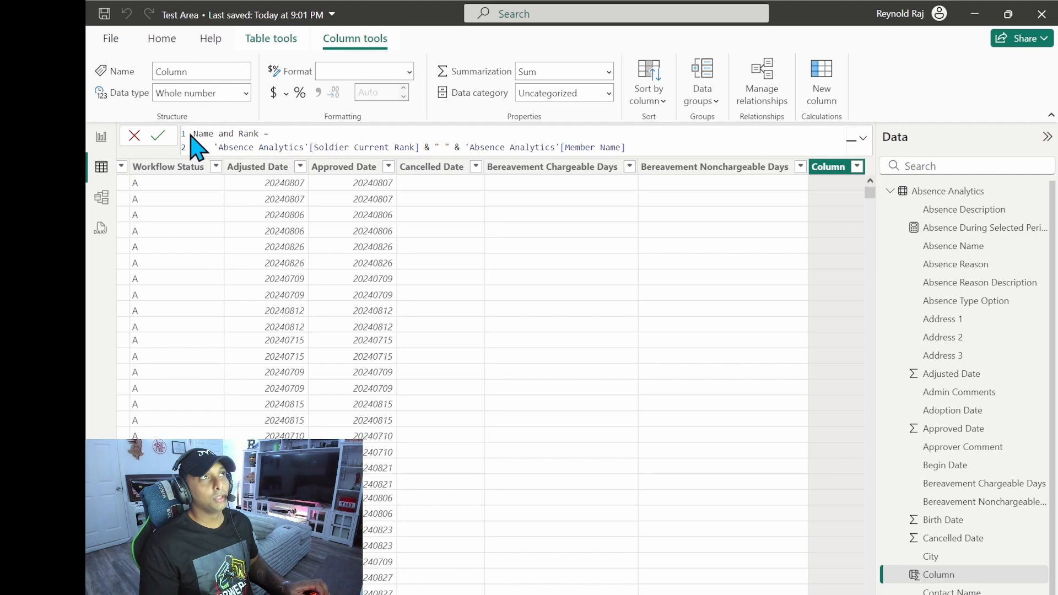
{"action": "left_click_drag", "start_coordinate": [274, 134], "coordinate": [484, 160]}
{"action": "key", "text": "Return"}
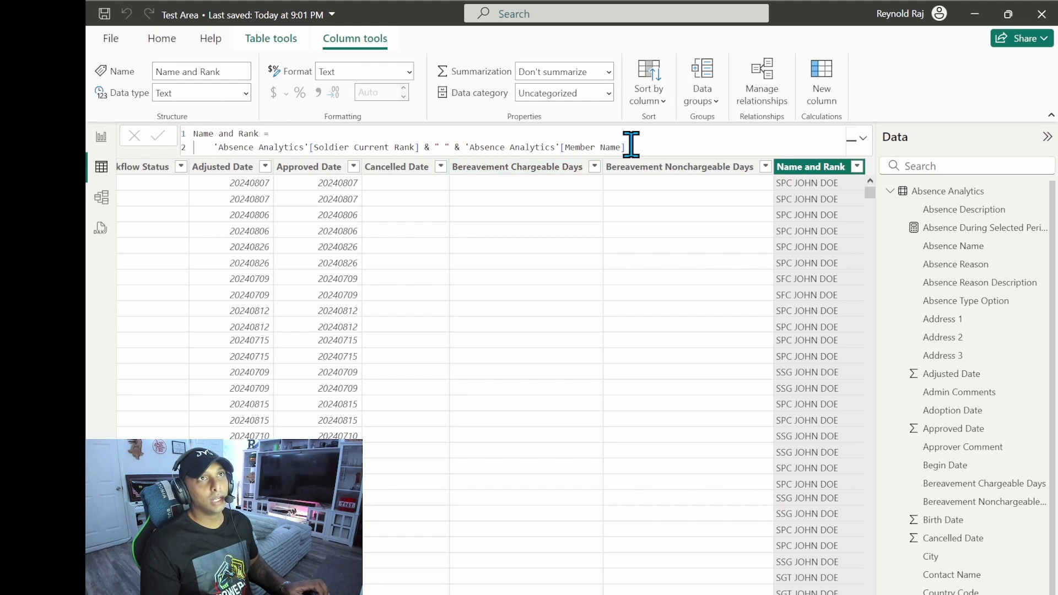
{"action": "left_click_drag", "start_coordinate": [633, 147], "coordinate": [210, 148]}
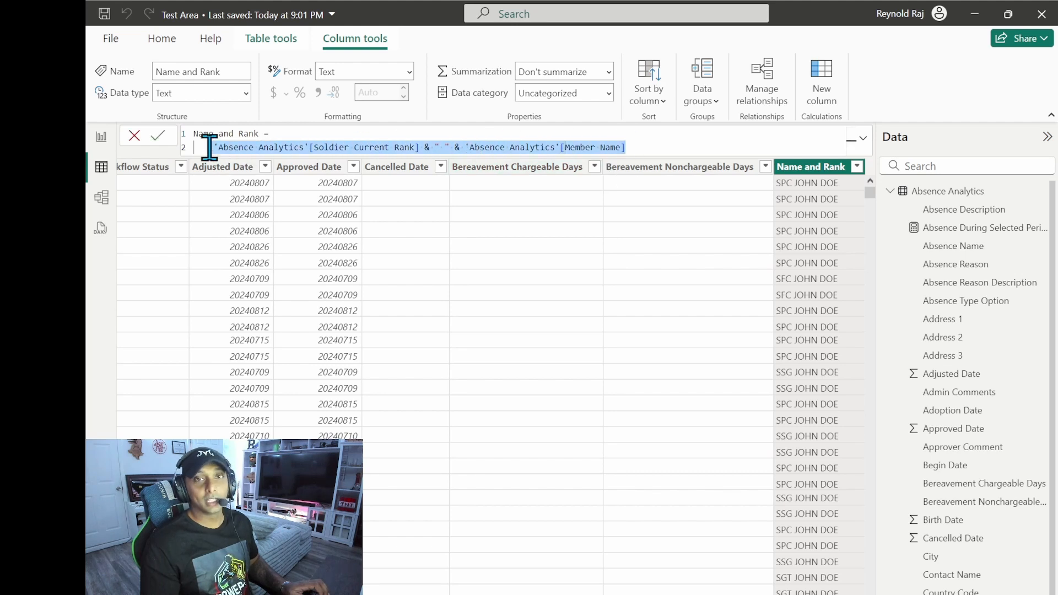
{"action": "left_click", "coordinate": [212, 149]}
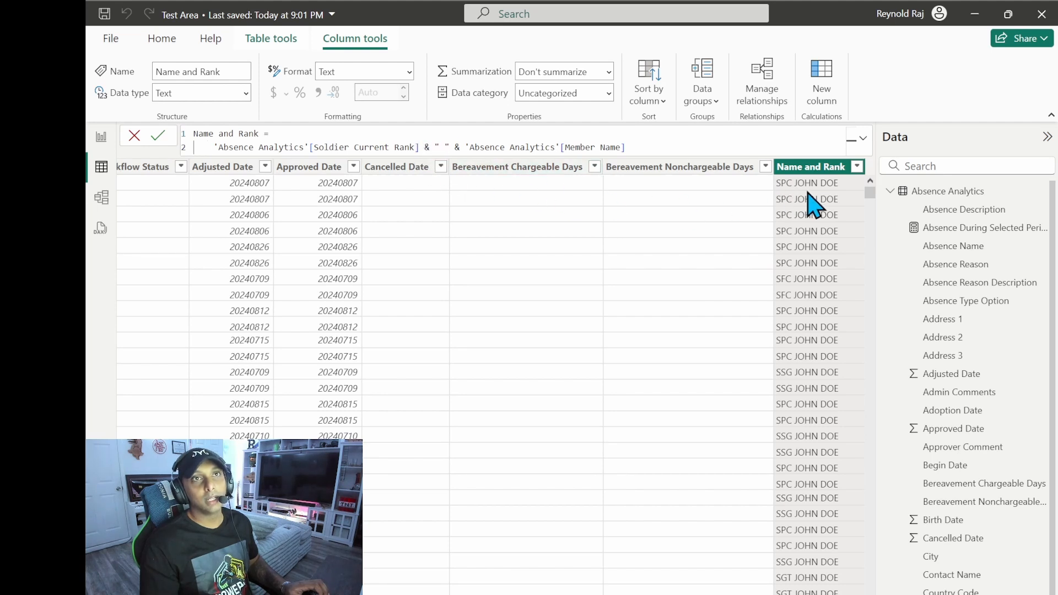
Add another calculated column named Days of Absence, with an indented DATEDIFF on the second line using Begin Date as the first date
{"action": "left_click", "coordinate": [825, 98]}
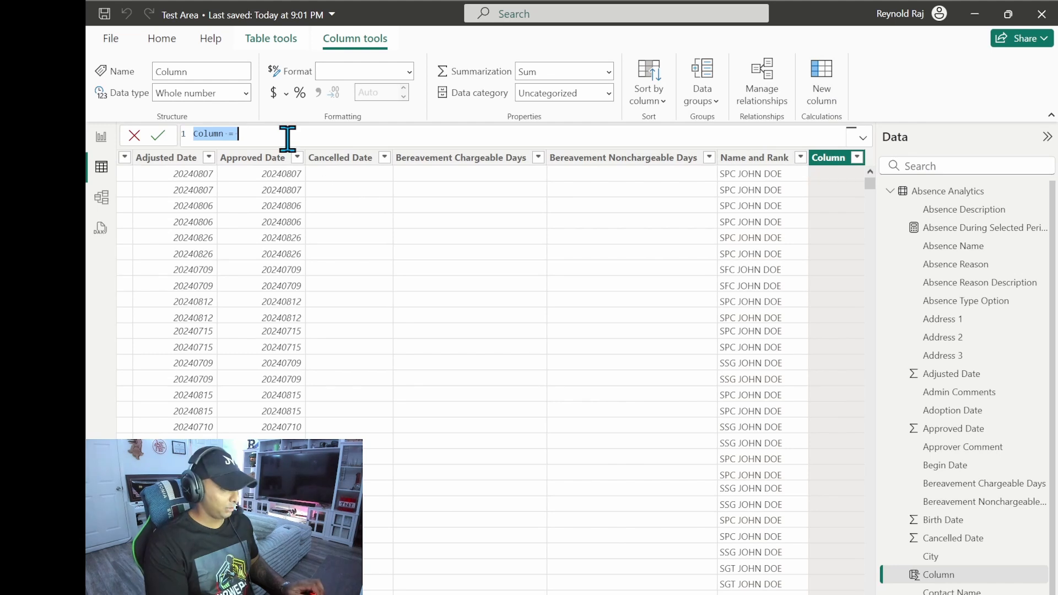
{"action": "type", "text": "Days of Absence ="}
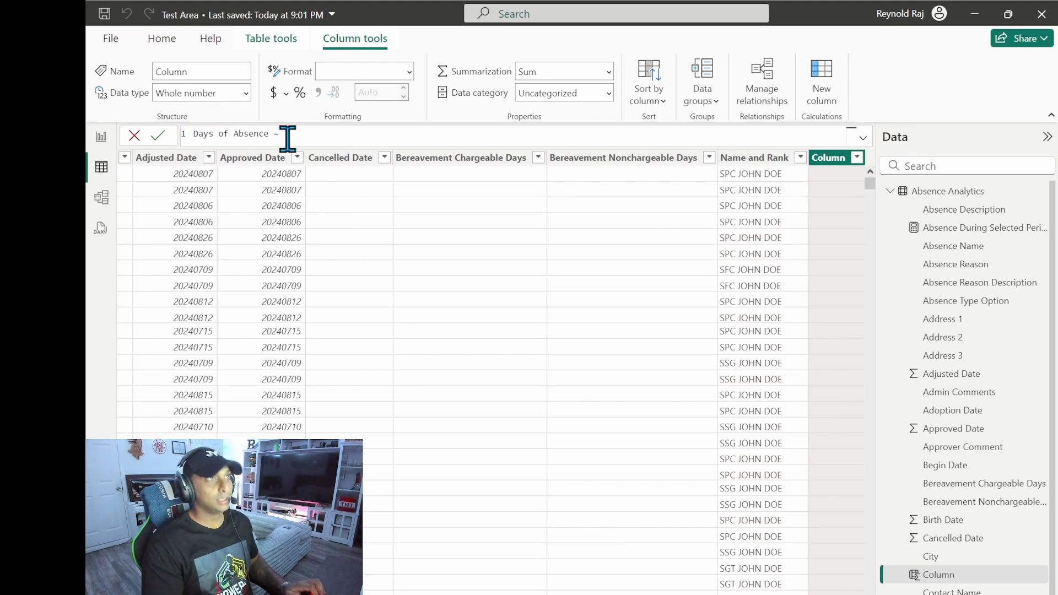
{"action": "key", "text": "shift+Return"}
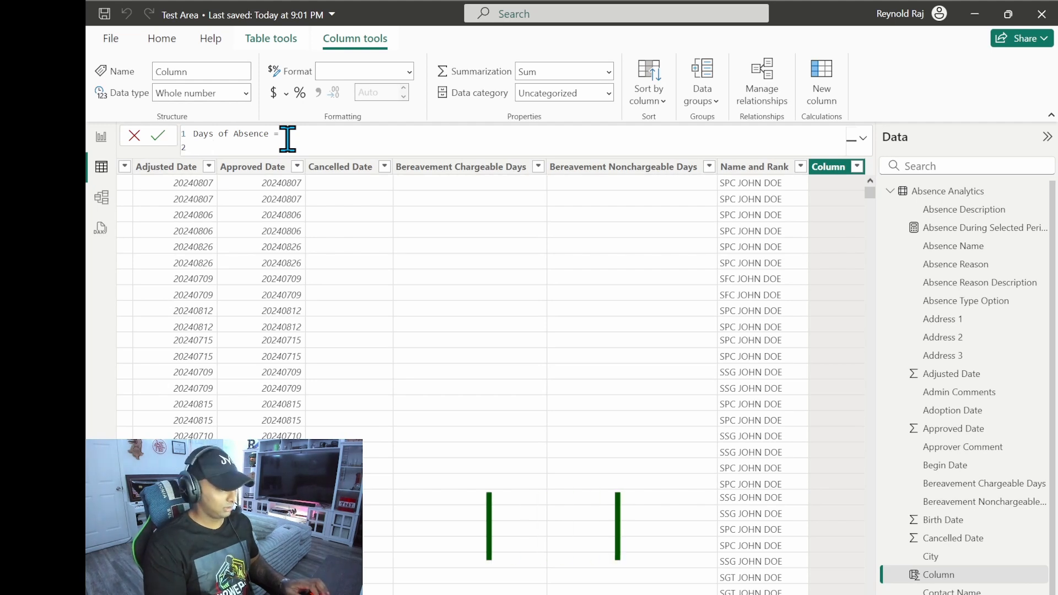
{"action": "type", "text": "datediff"}
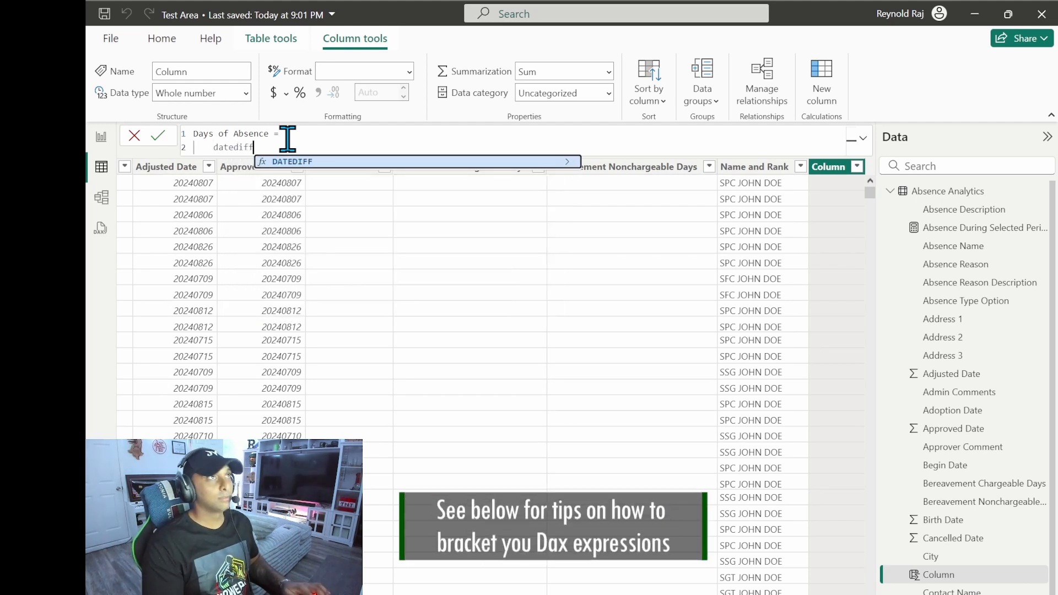
{"action": "key", "text": "Tab"}
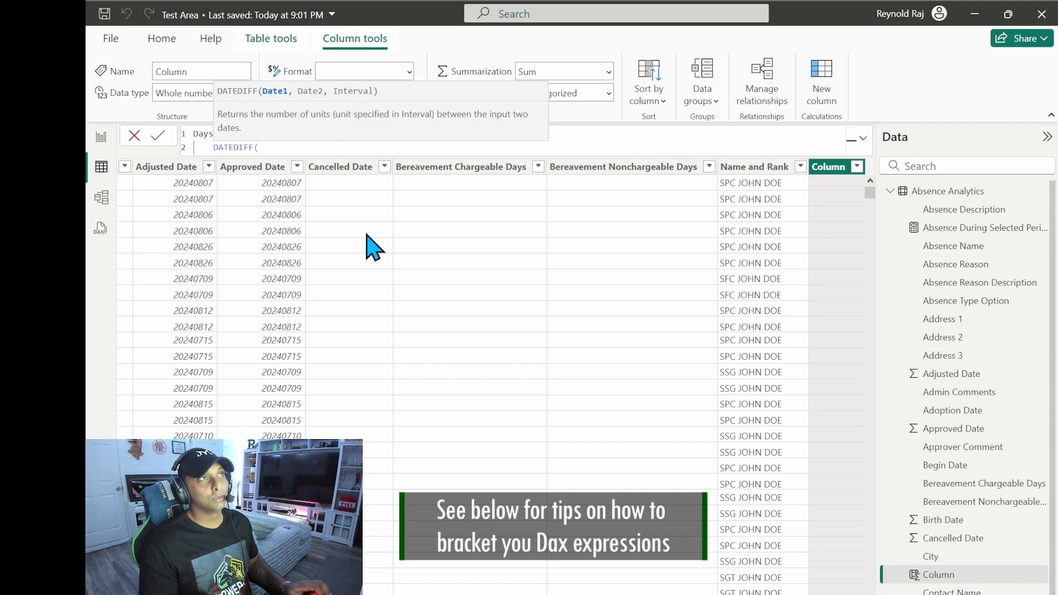
{"action": "type", "text": "begi"}
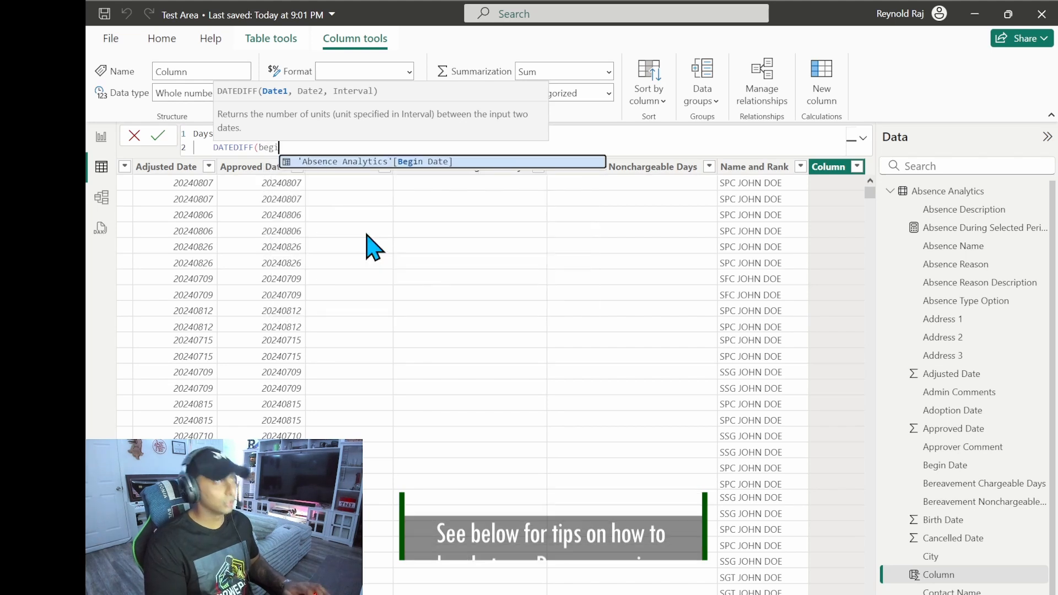
{"action": "key", "text": "Tab"}
{"action": "type", "text": ","}
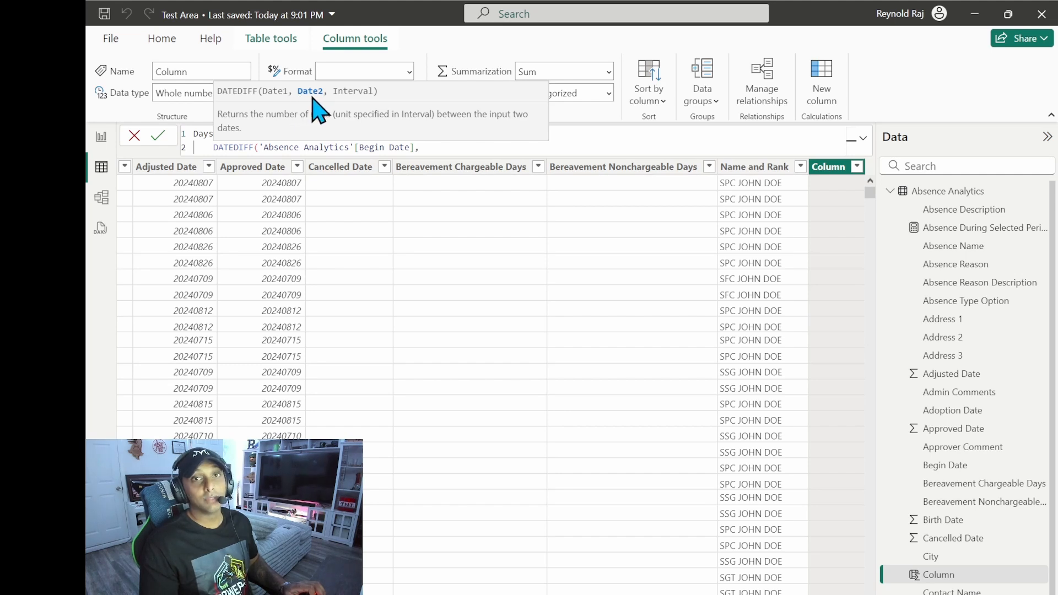
Complete the DATEDIFF formula with End Date as the second date and DAY as the interval, and commit the column
{"action": "type", "text": "end"}
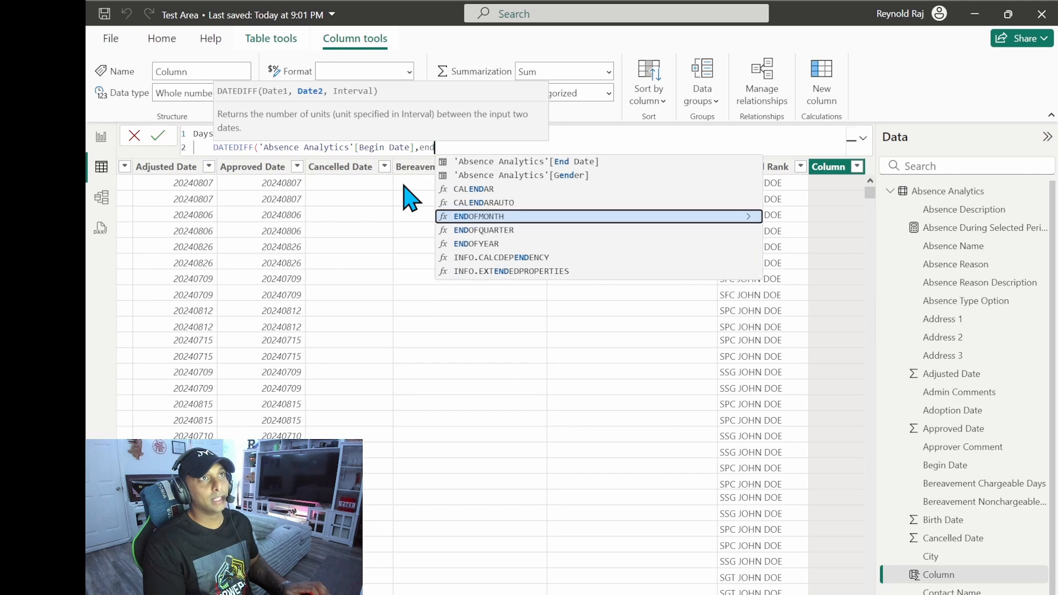
{"action": "key", "text": "Up"}
{"action": "key", "text": "Up"}
{"action": "key", "text": "Up"}
{"action": "key", "text": "Tab"}
{"action": "type", "text": ","}
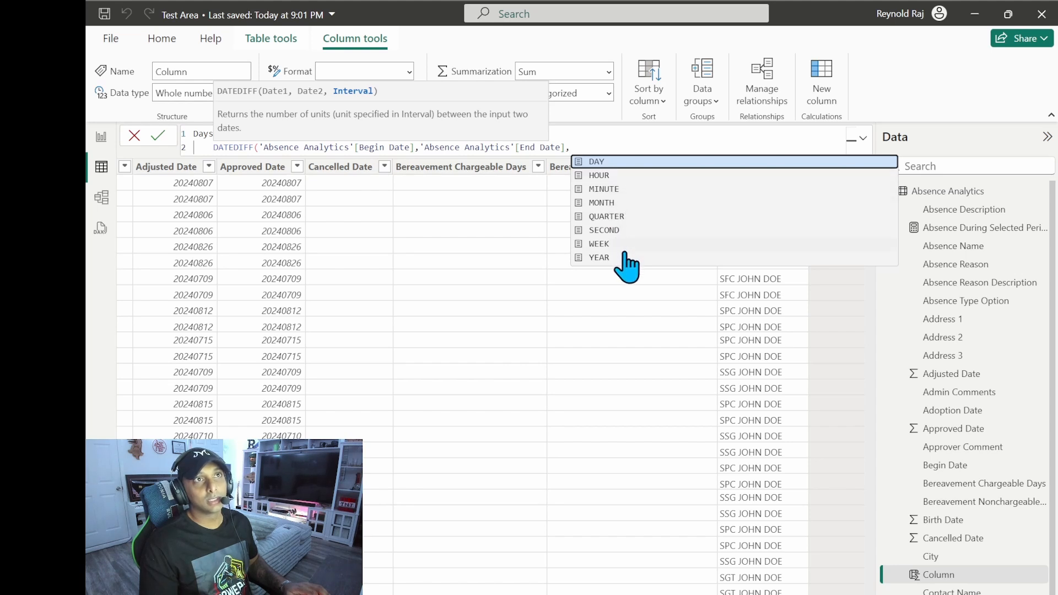
{"action": "key", "text": "Tab"}
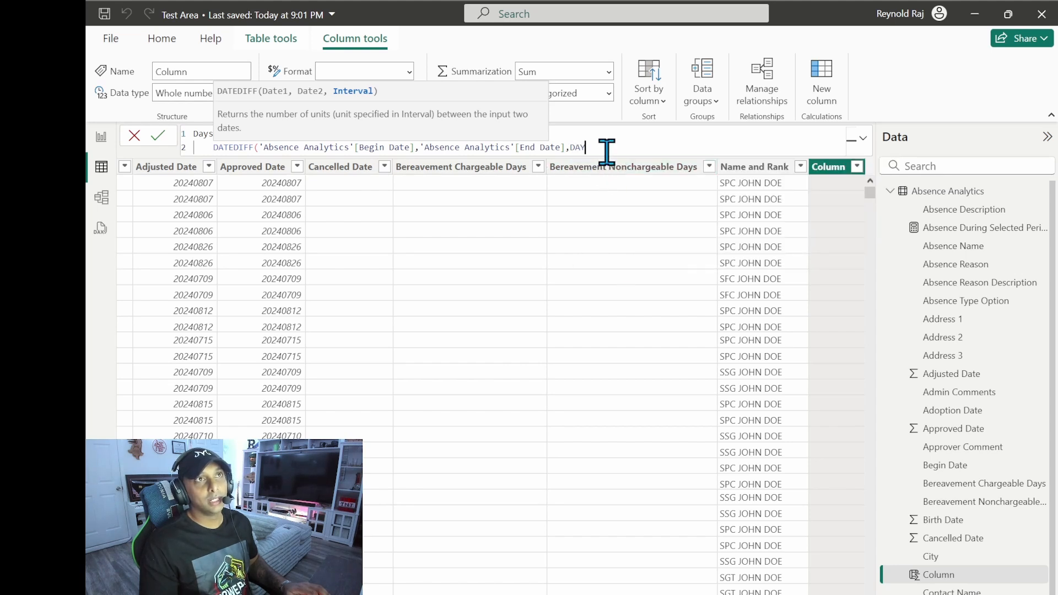
{"action": "type", "text": ")"}
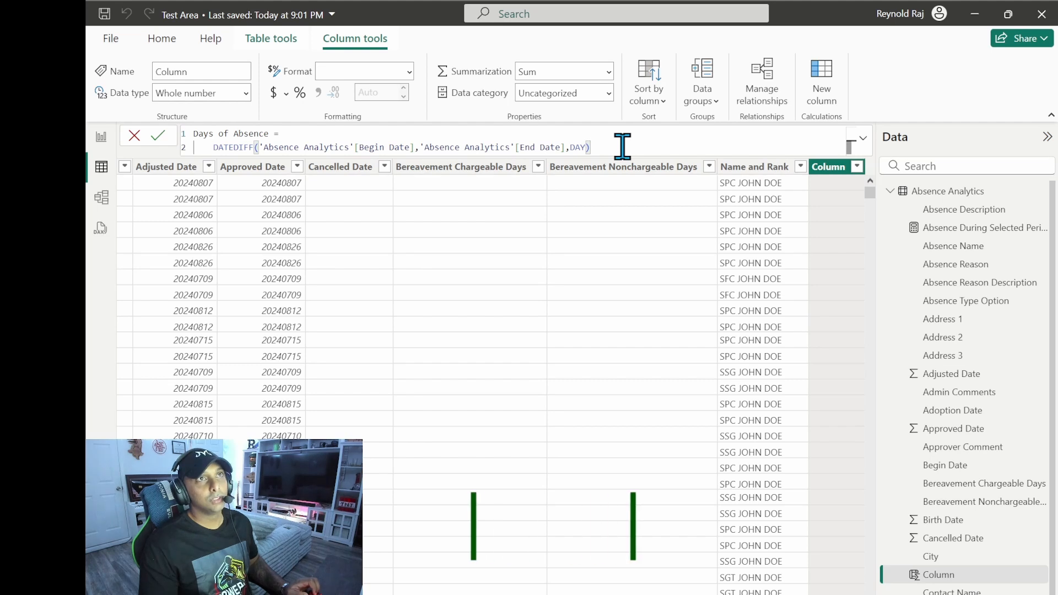
{"action": "scroll", "coordinate": [622, 146], "scroll_direction": "up", "scroll_amount": 2, "text": "ctrl"}
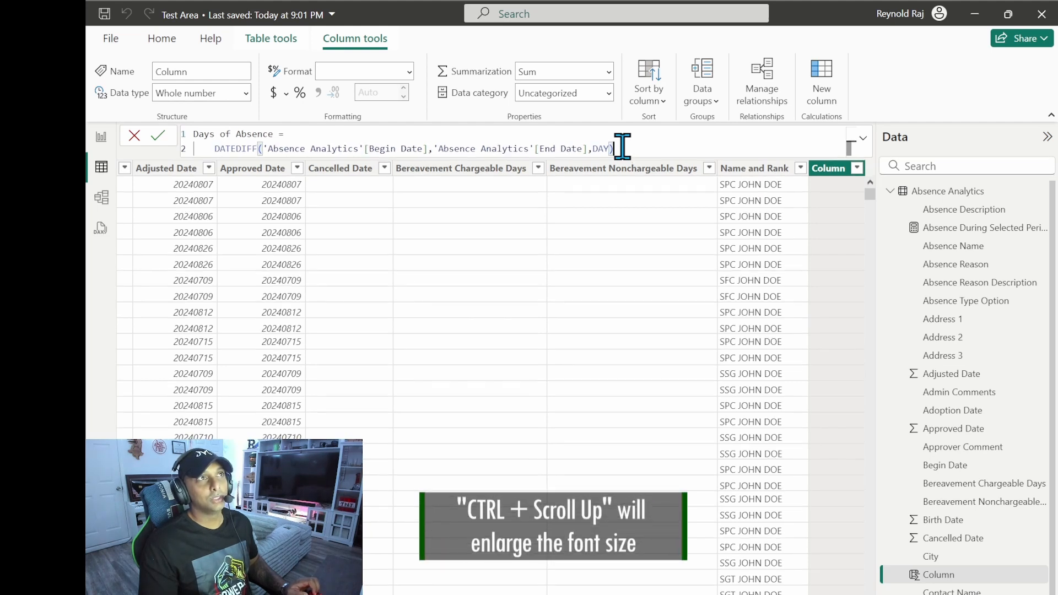
{"action": "scroll", "coordinate": [655, 146], "scroll_direction": "up", "scroll_amount": 1, "text": "ctrl"}
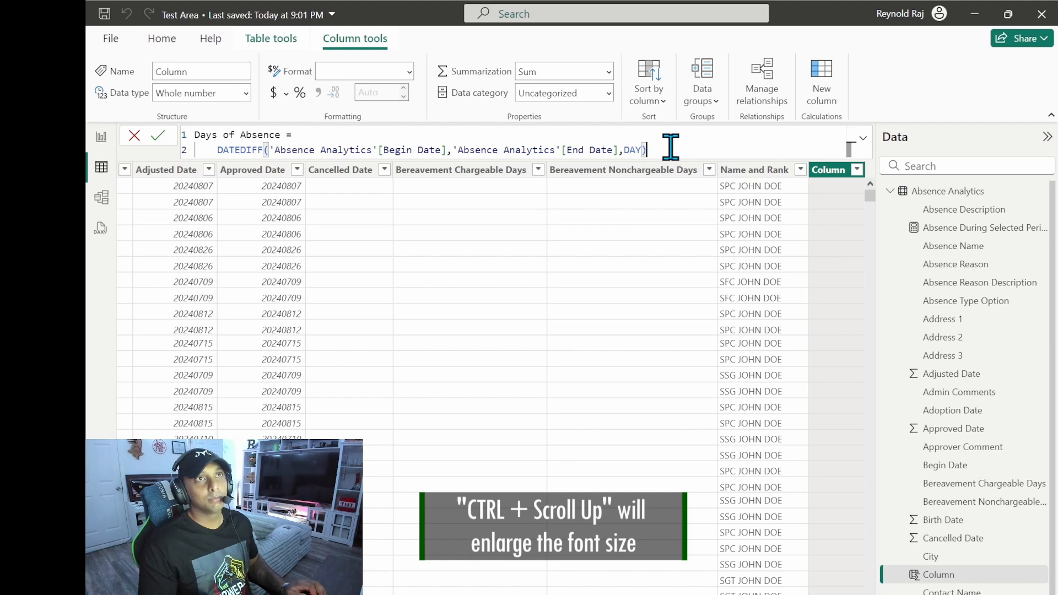
{"action": "key", "text": "Return"}
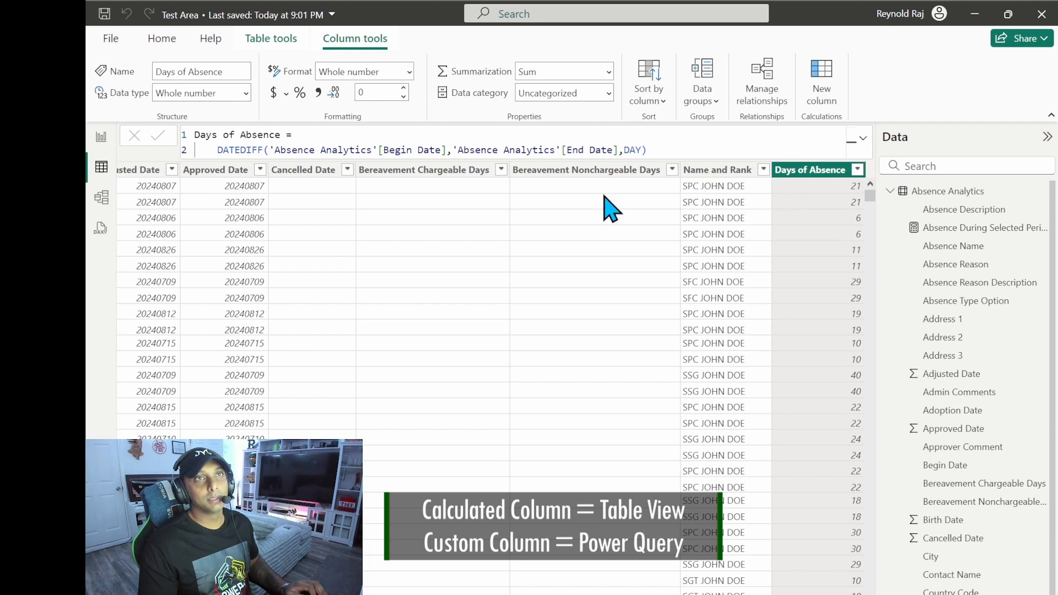
Examine the relationship between UIC Table and Absence Analytics in the data model
{"action": "left_click", "coordinate": [101, 197]}
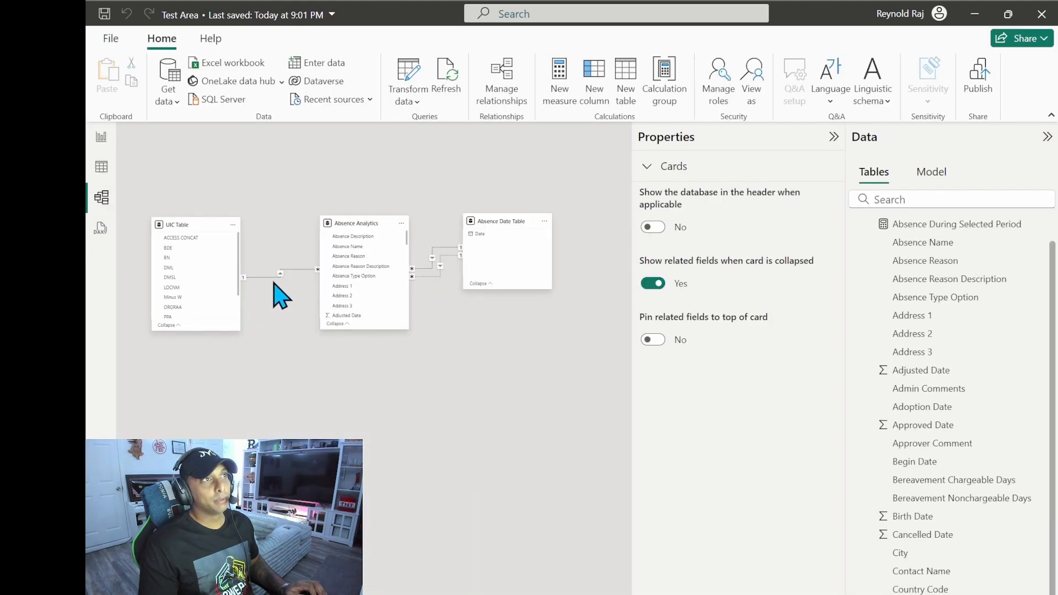
{"action": "left_click", "coordinate": [274, 279]}
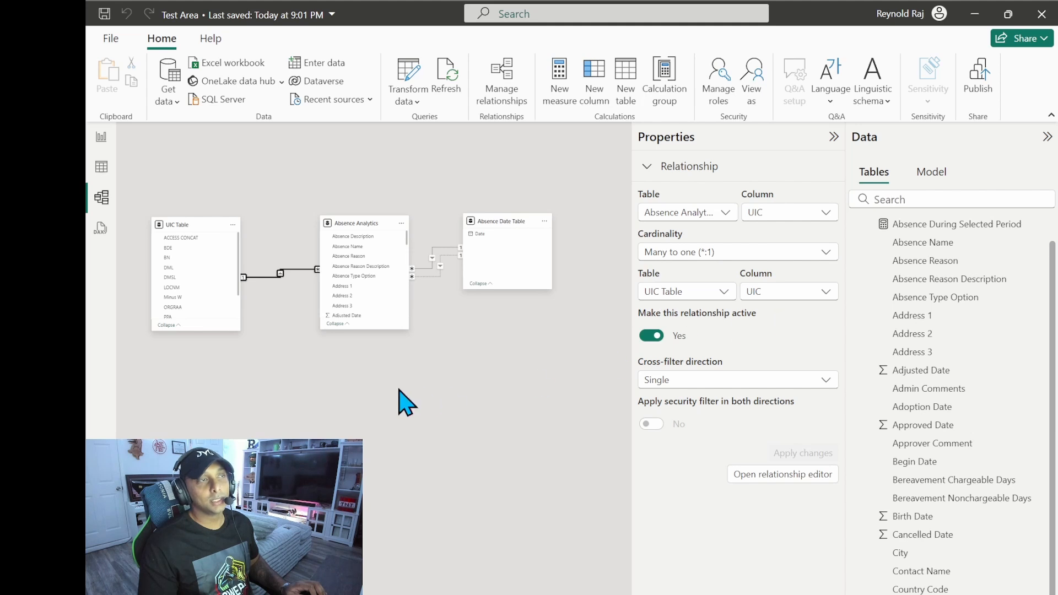
Add a slicer to the blank report page, move it slightly in from the corner, and populate it with BDE from UIC Table
{"action": "left_click", "coordinate": [103, 138]}
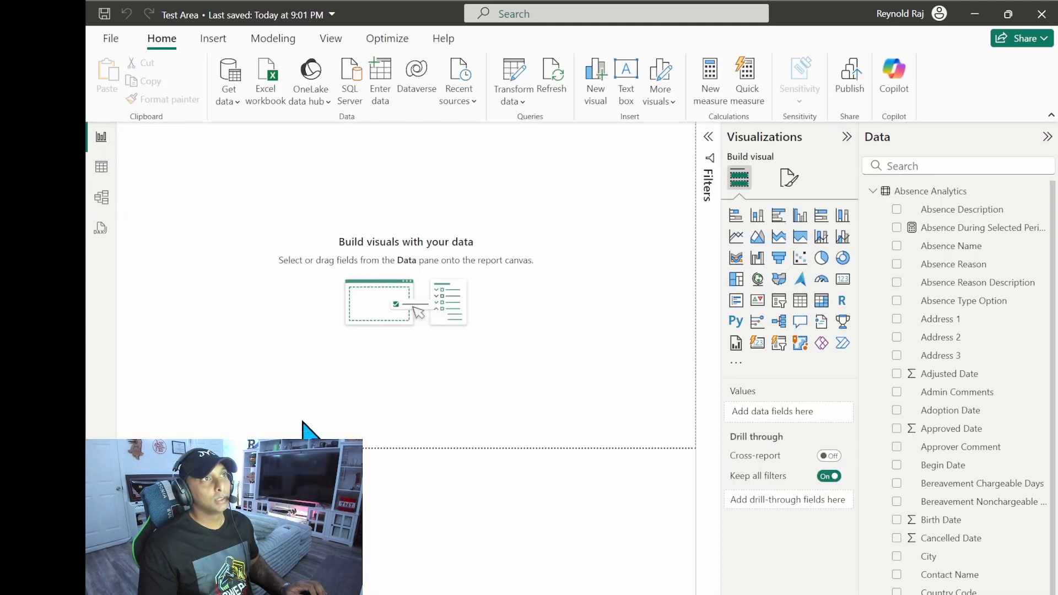
{"action": "left_click", "coordinate": [779, 301]}
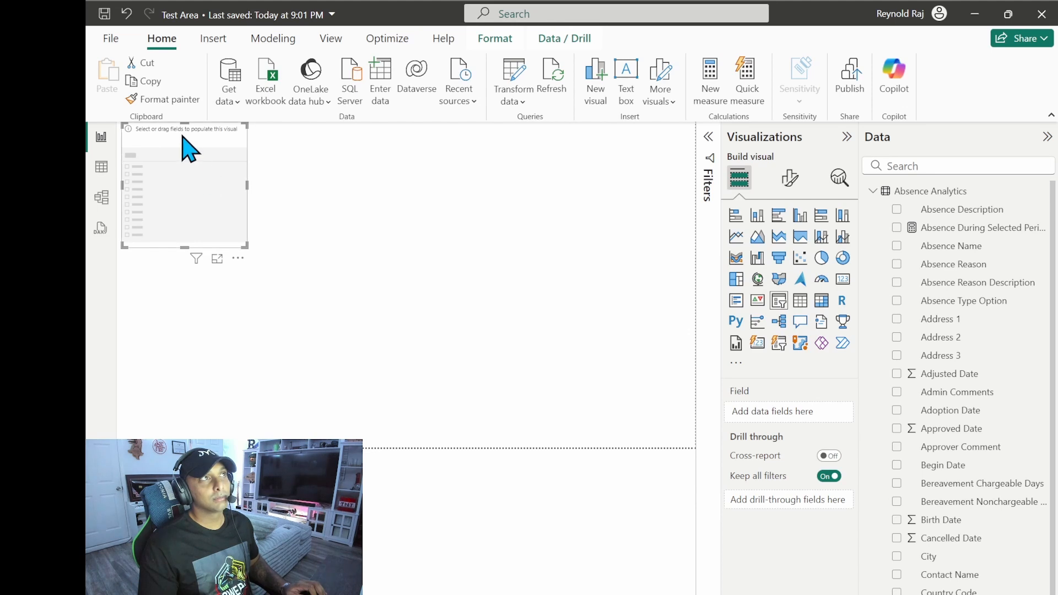
{"action": "left_click_drag", "start_coordinate": [181, 136], "coordinate": [208, 202]}
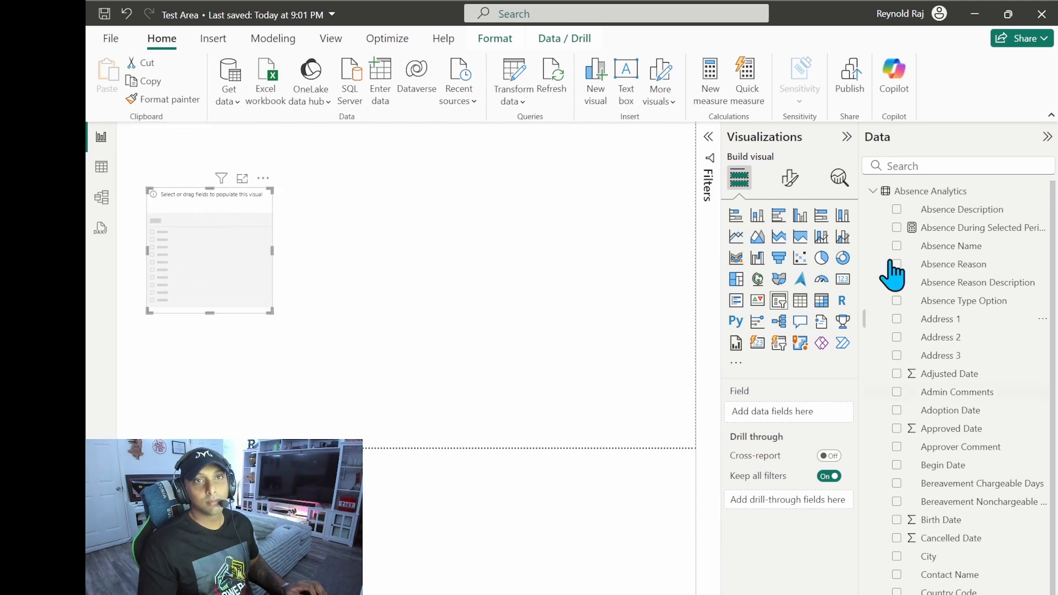
{"action": "left_click", "coordinate": [874, 191]}
{"action": "left_click", "coordinate": [873, 228]}
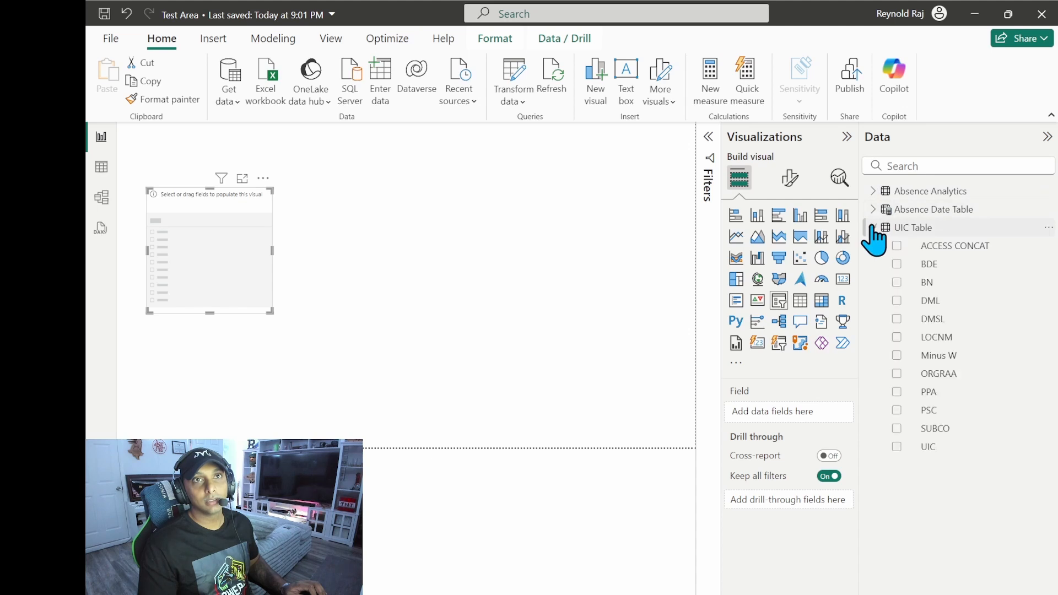
{"action": "left_click", "coordinate": [897, 264]}
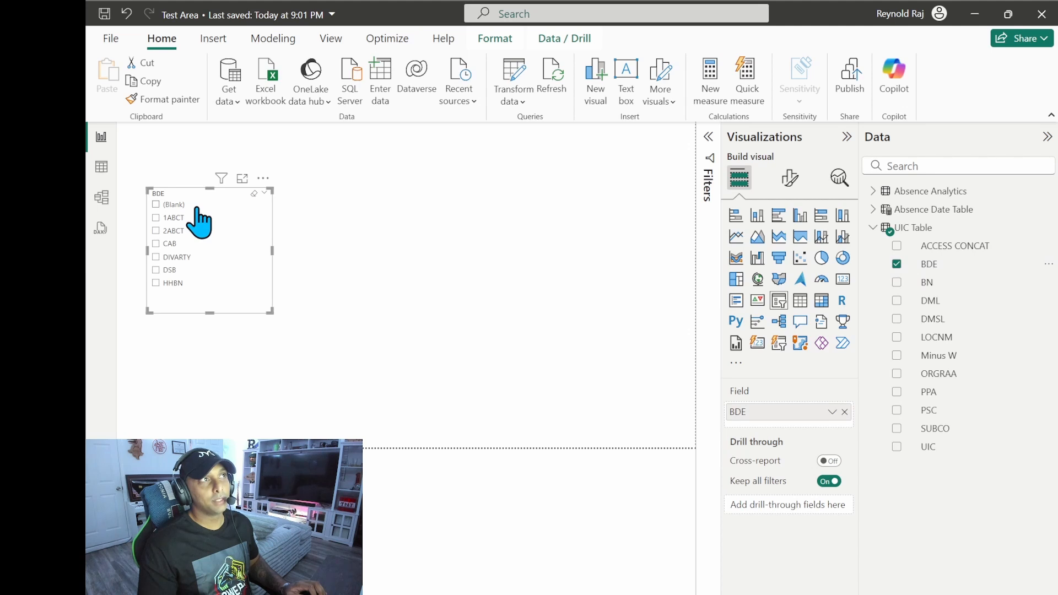
Filter the BDE slicer to exclude (Blank) while keeping all the other brigades
{"action": "left_click", "coordinate": [709, 138]}
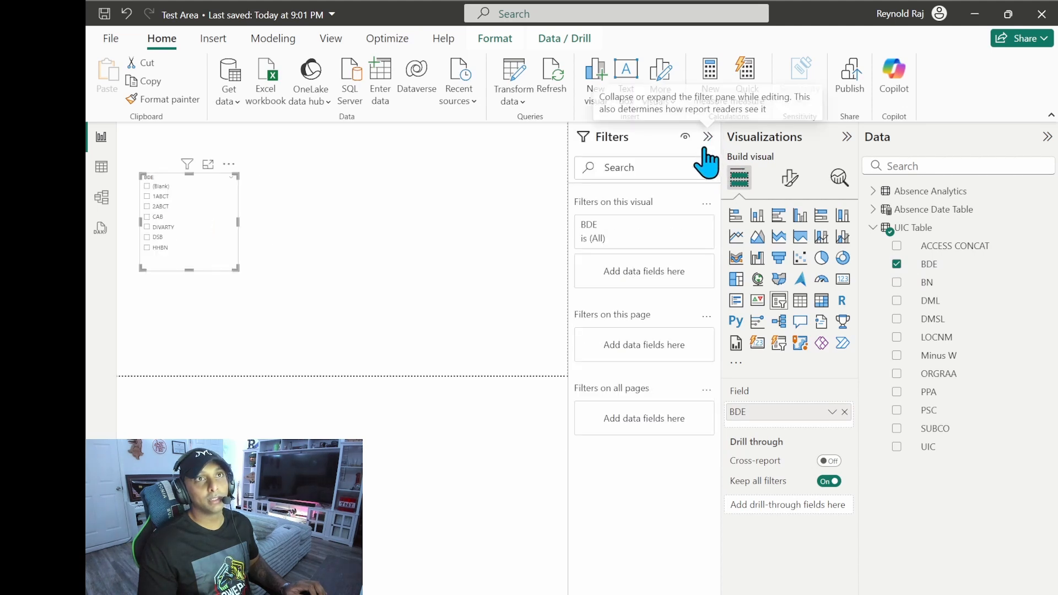
{"action": "left_click", "coordinate": [685, 226]}
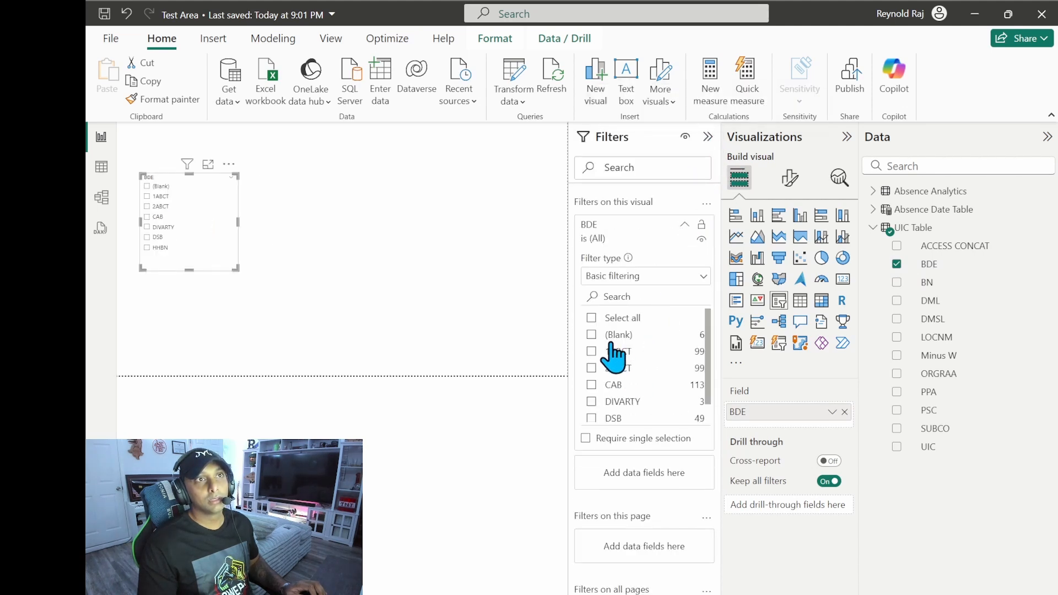
{"action": "left_click", "coordinate": [592, 319]}
{"action": "left_click", "coordinate": [591, 335]}
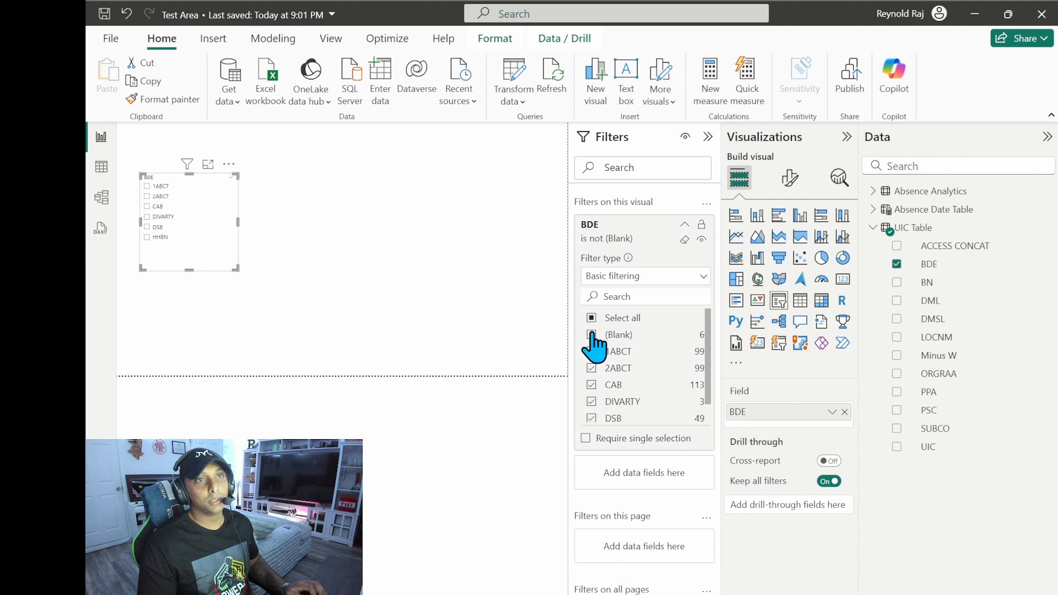
{"action": "left_click", "coordinate": [684, 225]}
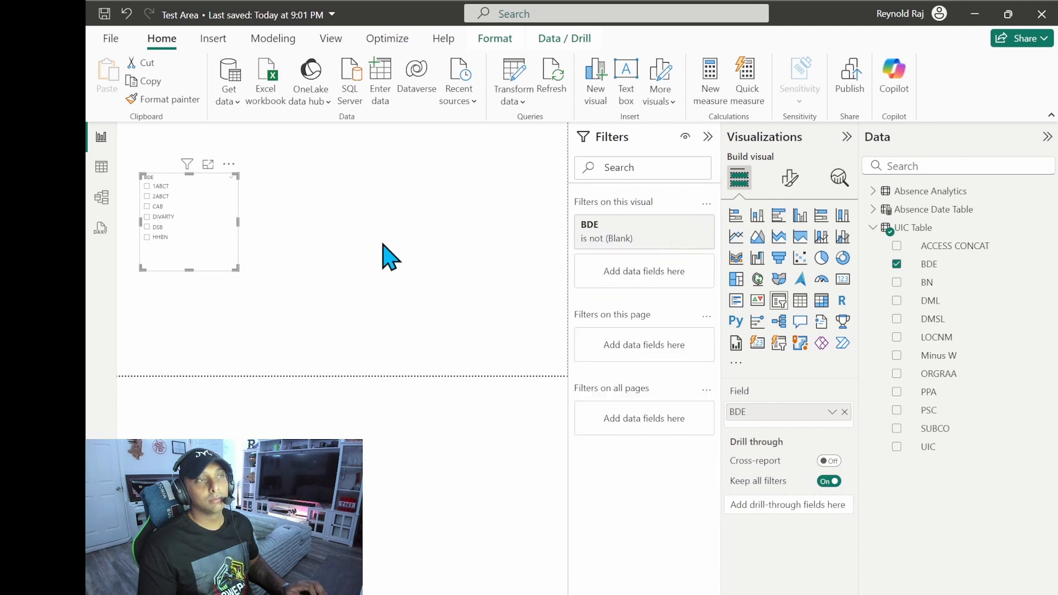
{"action": "left_click", "coordinate": [293, 288]}
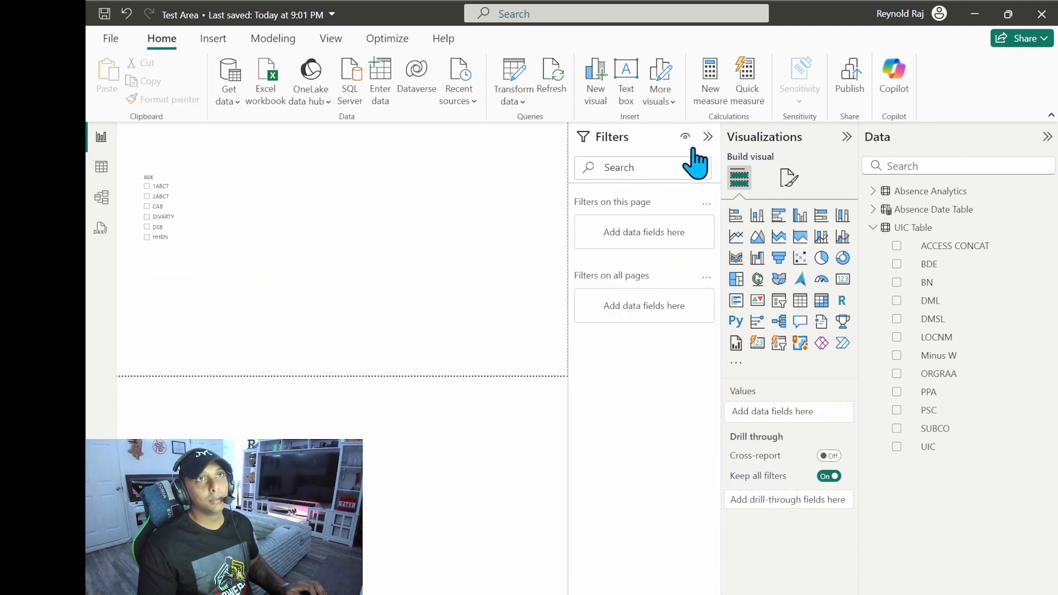
{"action": "left_click", "coordinate": [709, 137]}
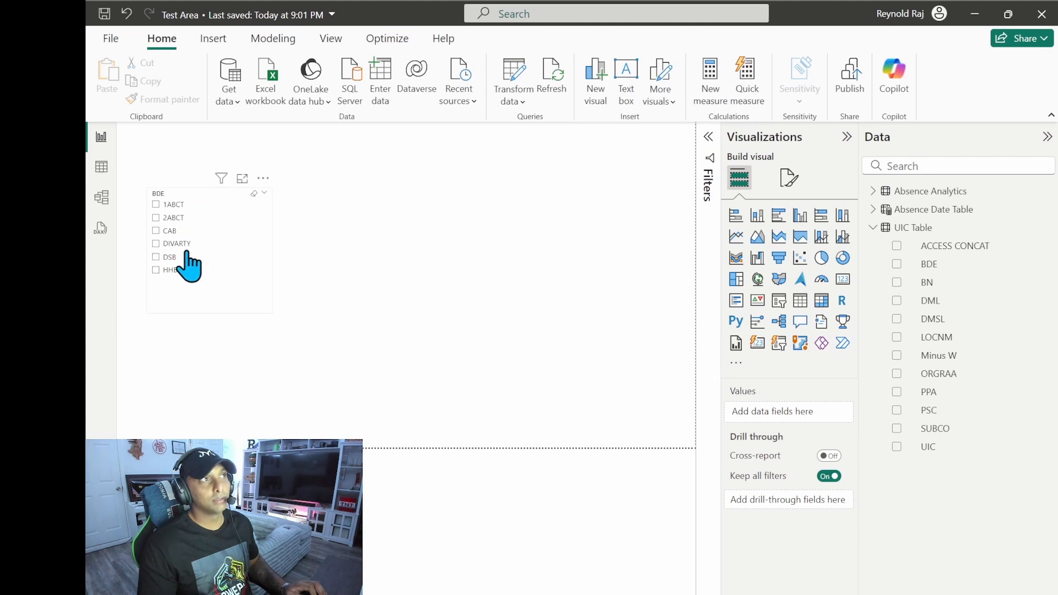
Create a measure named Absence Average in Absence Analytics that returns AVERAGE of the Days of Absence column, with the function on an indented second line
{"action": "left_click", "coordinate": [916, 191]}
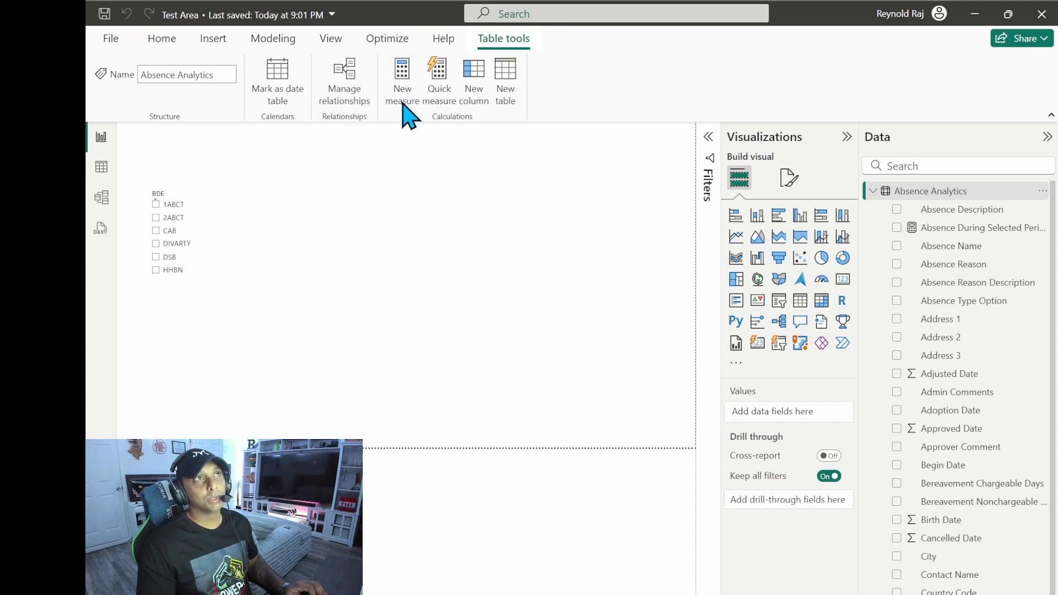
{"action": "left_click", "coordinate": [403, 91]}
{"action": "type", "text": "Abe"}
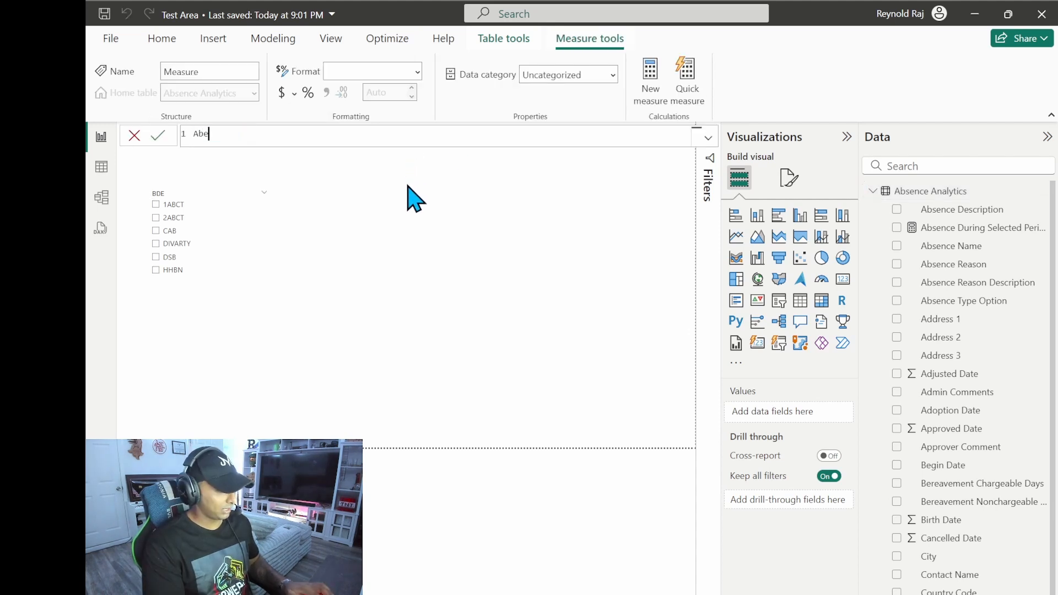
{"action": "type", "text": "bsence Average ="}
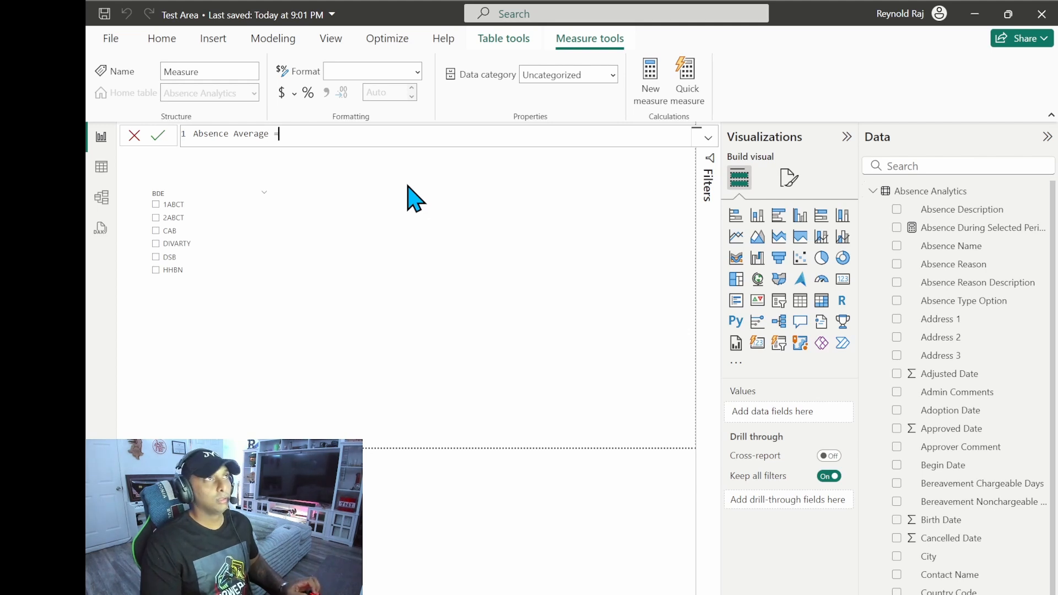
{"action": "key", "text": "shift+Return"}
{"action": "type", "text": "average"}
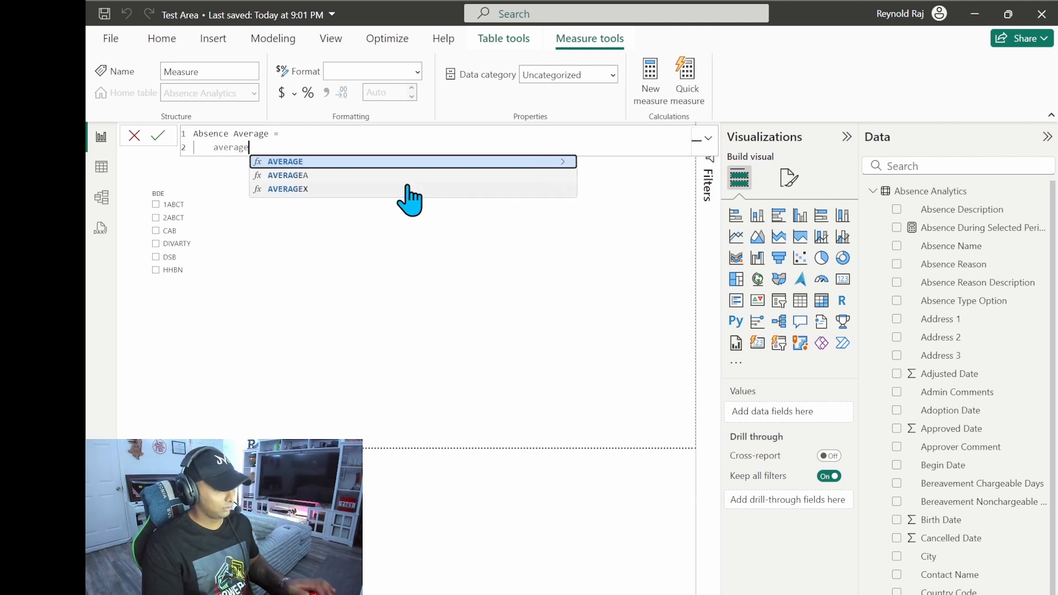
{"action": "key", "text": "Tab"}
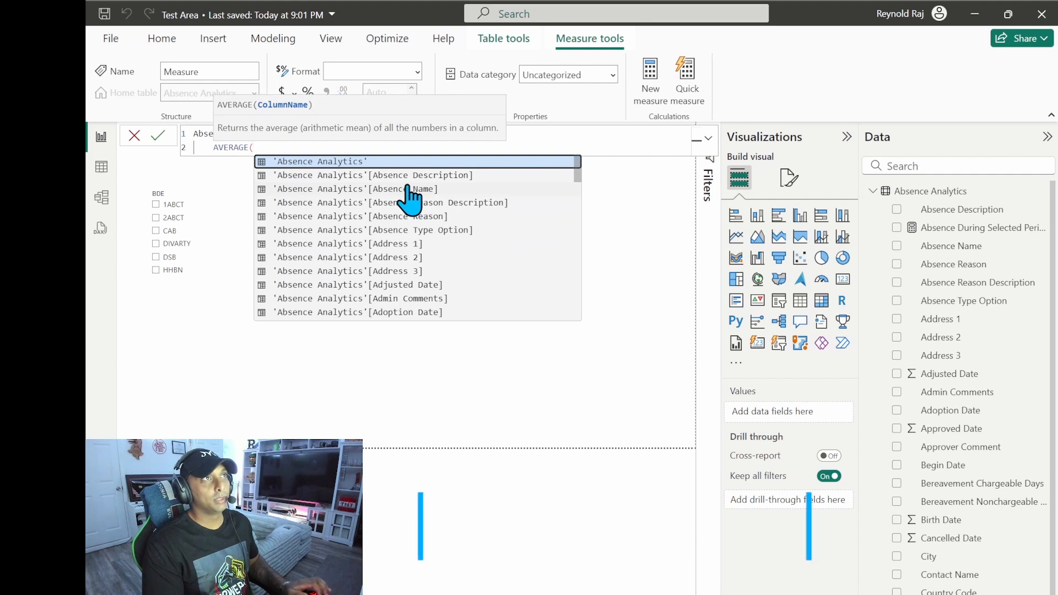
{"action": "type", "text": "days"}
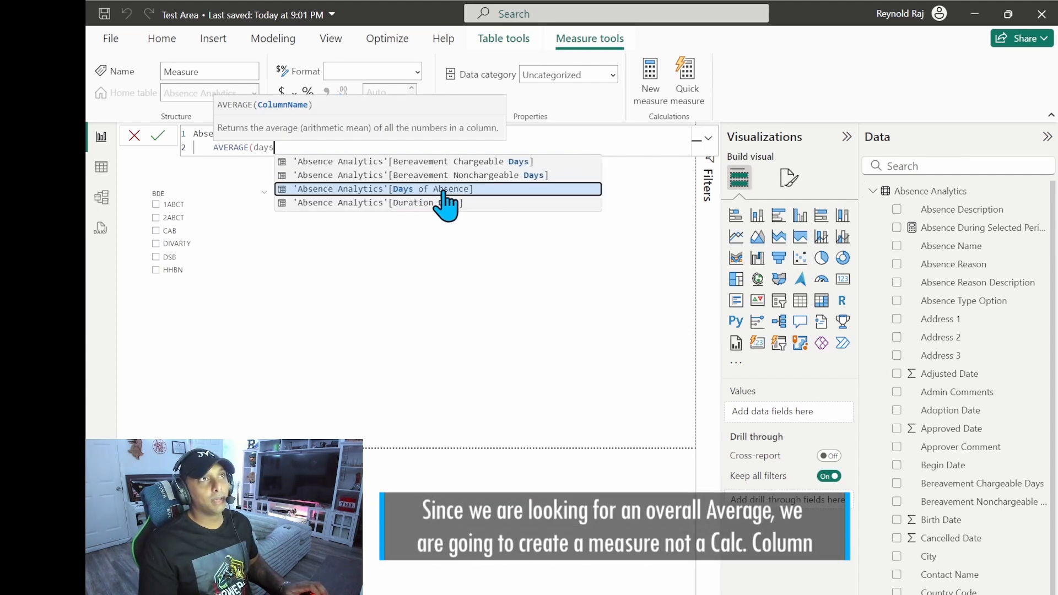
{"action": "left_click", "coordinate": [477, 193]}
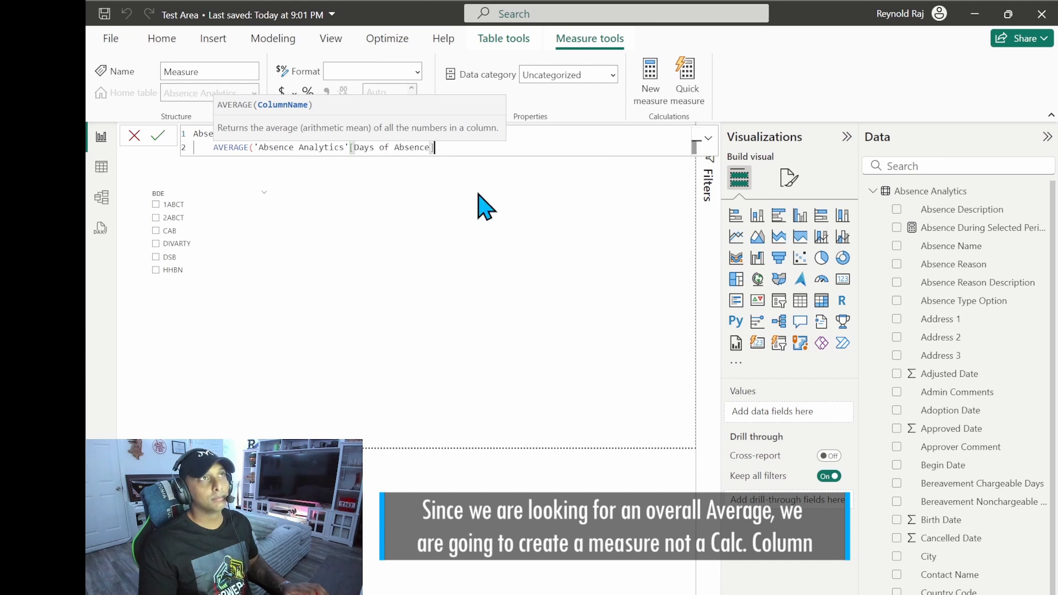
{"action": "type", "text": ")"}
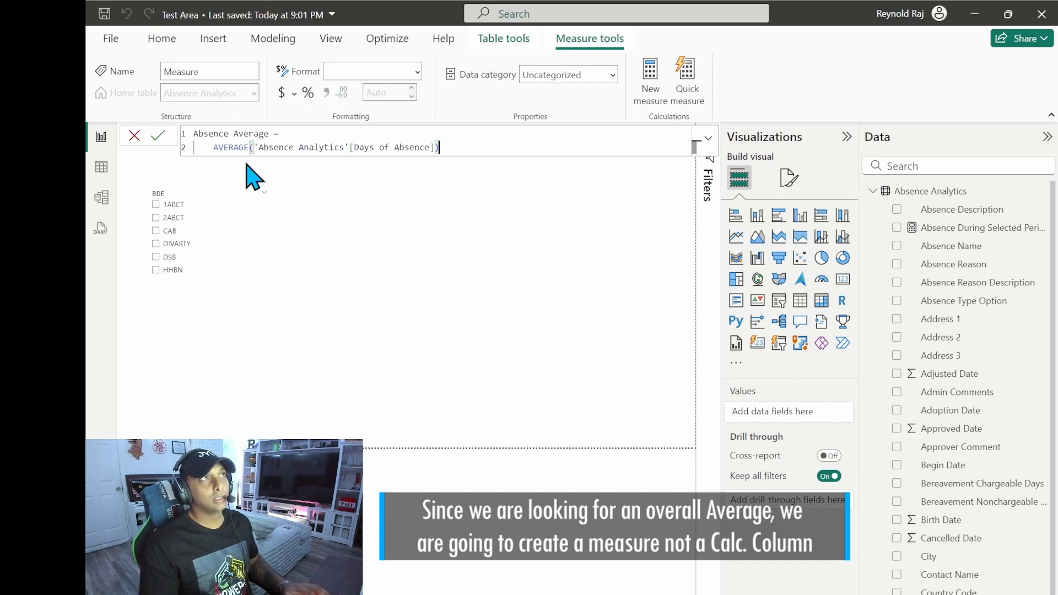
{"action": "left_click", "coordinate": [158, 137]}
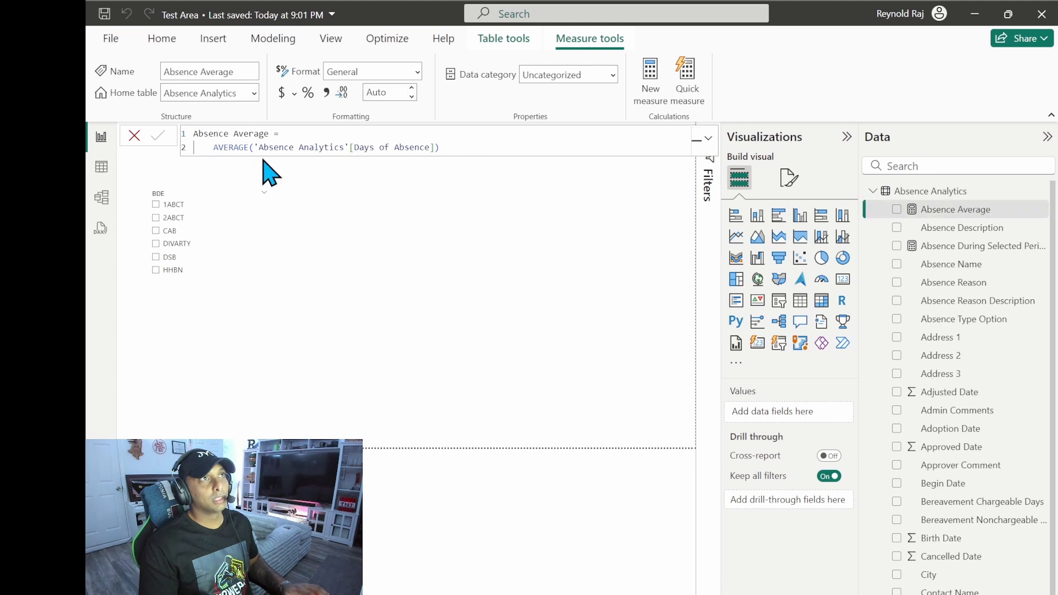
Add a card visual, place it beside the BDE slicer, and populate it with the Absence Average measure
{"action": "left_click", "coordinate": [349, 225]}
{"action": "left_click", "coordinate": [843, 280]}
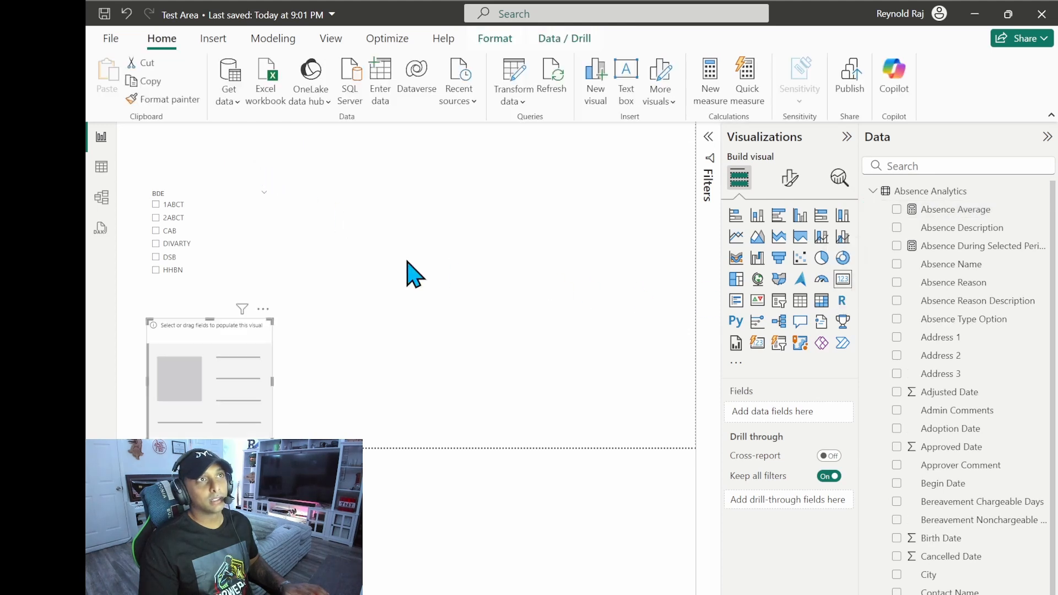
{"action": "left_click_drag", "start_coordinate": [224, 390], "coordinate": [385, 240]}
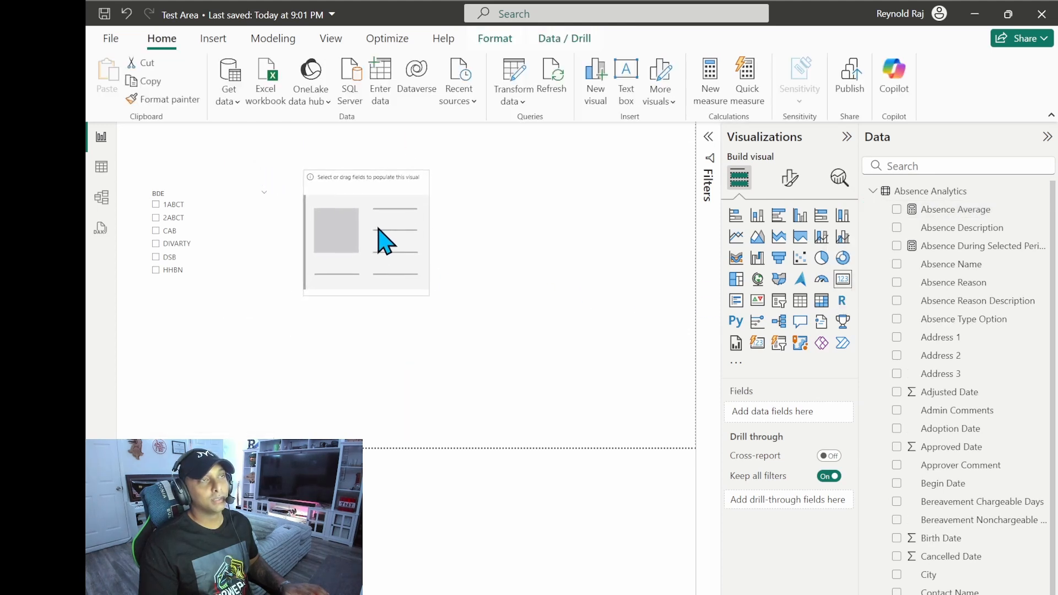
{"action": "left_click", "coordinate": [904, 211]}
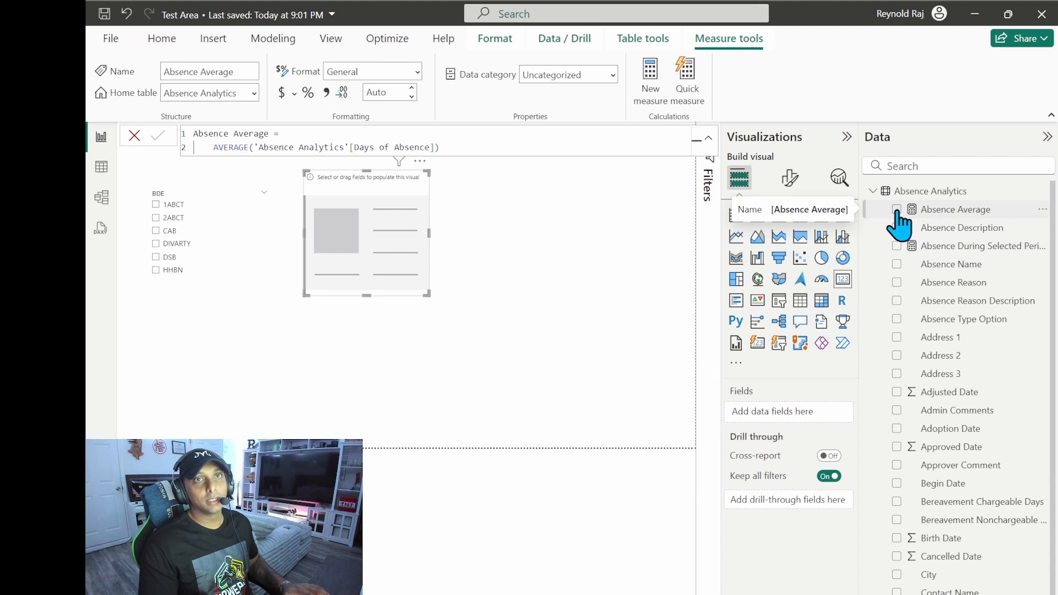
{"action": "left_click", "coordinate": [897, 210]}
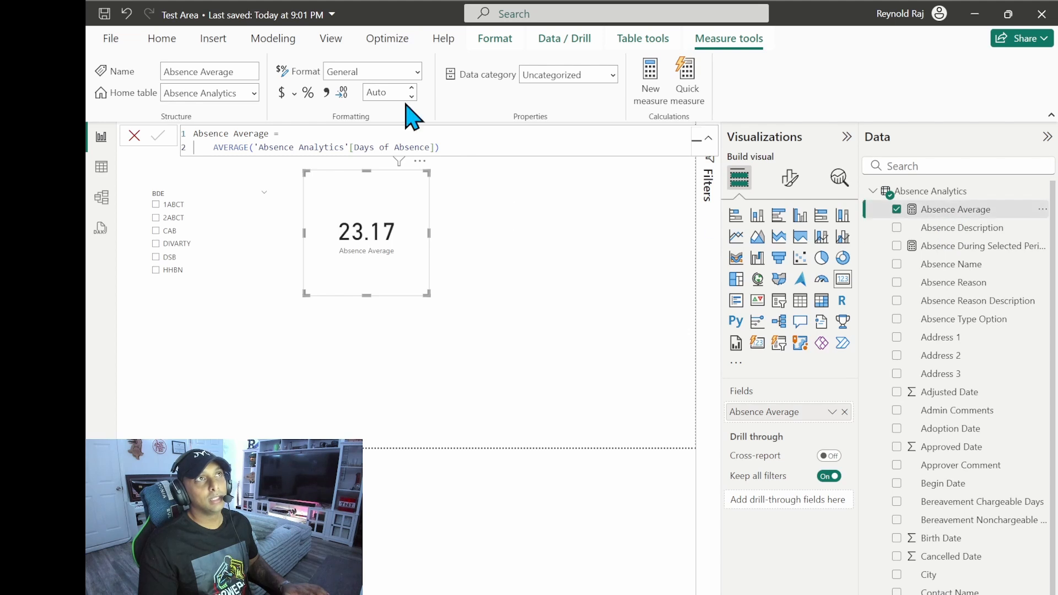
Set the Absence Average measure's format to Whole number and deselect the card
{"action": "left_click", "coordinate": [400, 71]}
{"action": "left_click", "coordinate": [416, 71]}
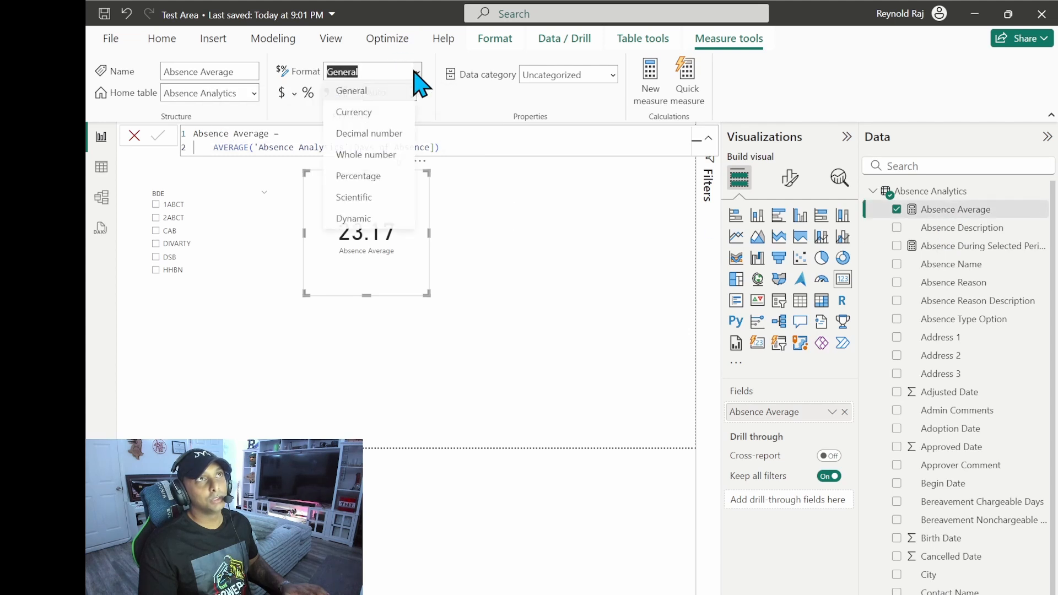
{"action": "left_click", "coordinate": [380, 155]}
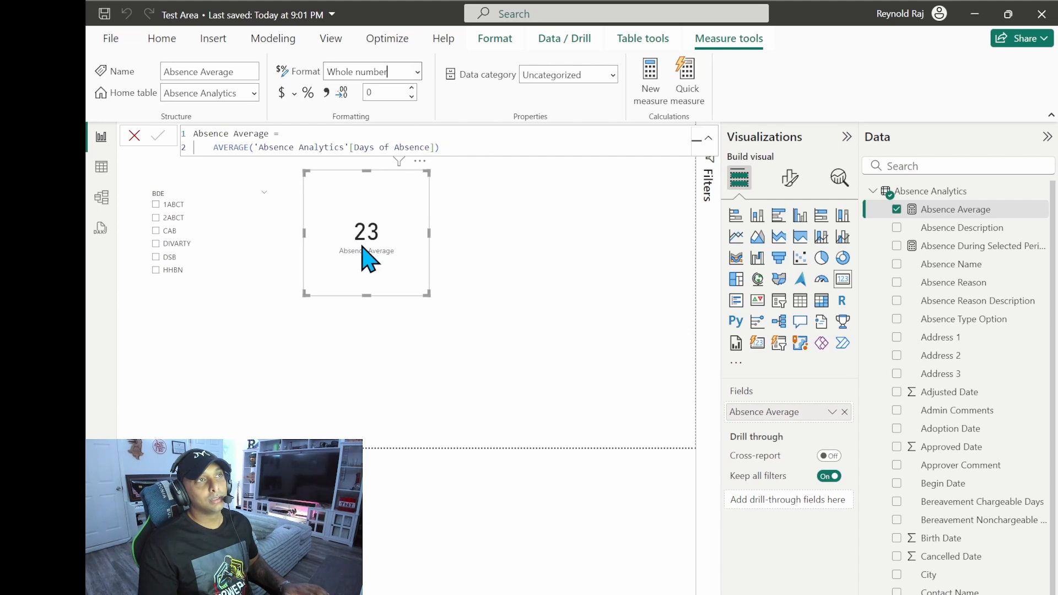
{"action": "left_click", "coordinate": [369, 326]}
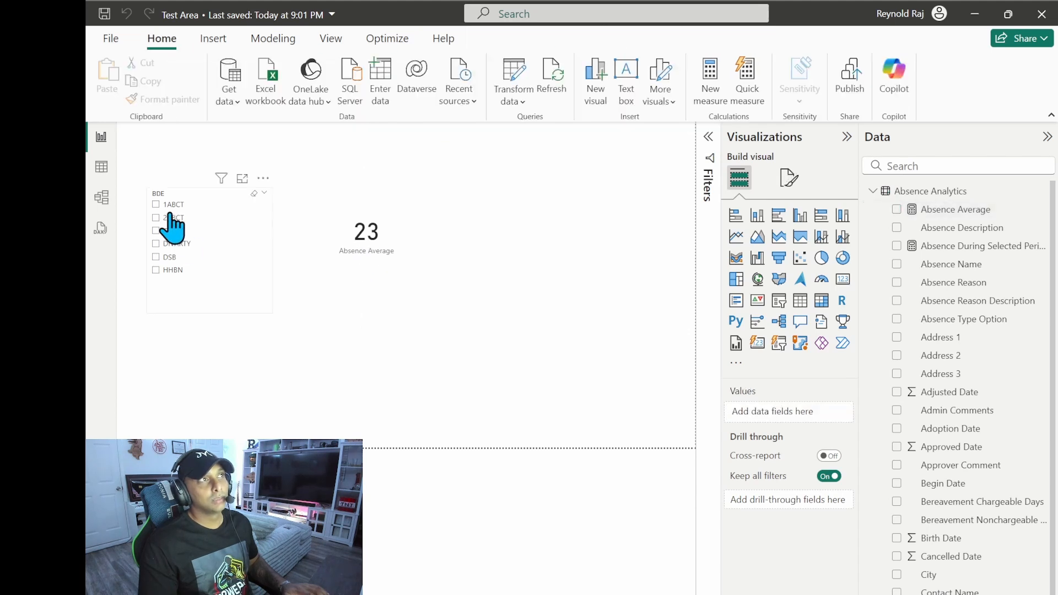
Test the Absence Average card with the BDE slicer by selecting 1ABCT, and leave the slicer filtered to DIVARTY
{"action": "left_click", "coordinate": [156, 205]}
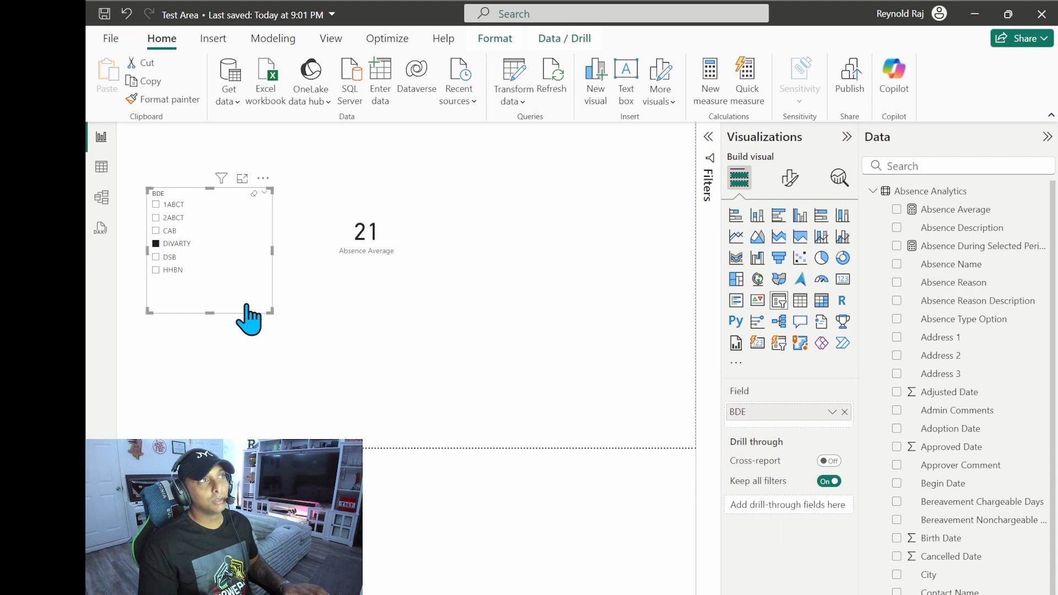
{"action": "left_click", "coordinate": [276, 346]}
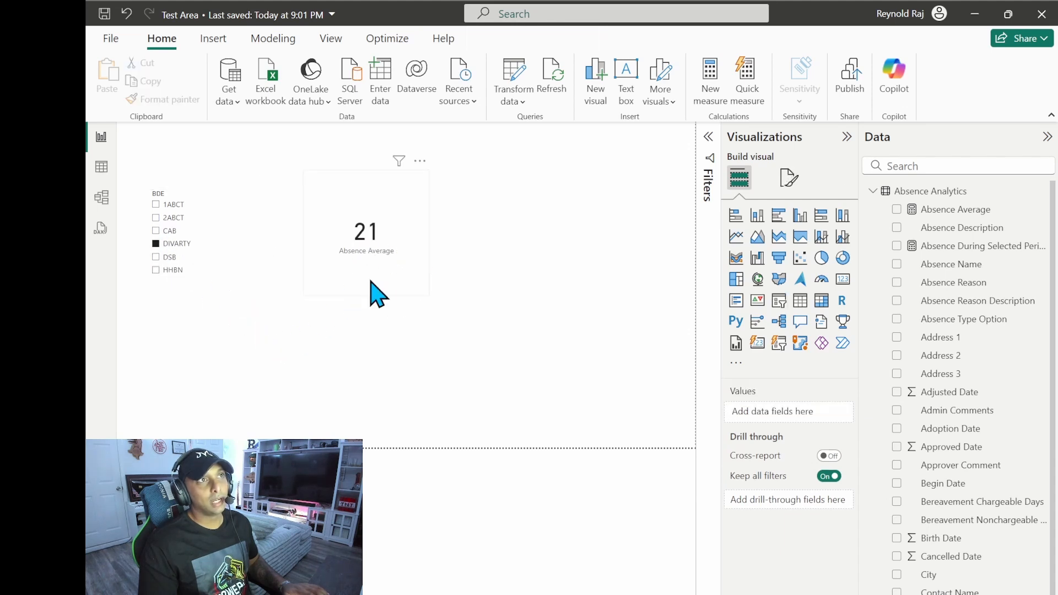